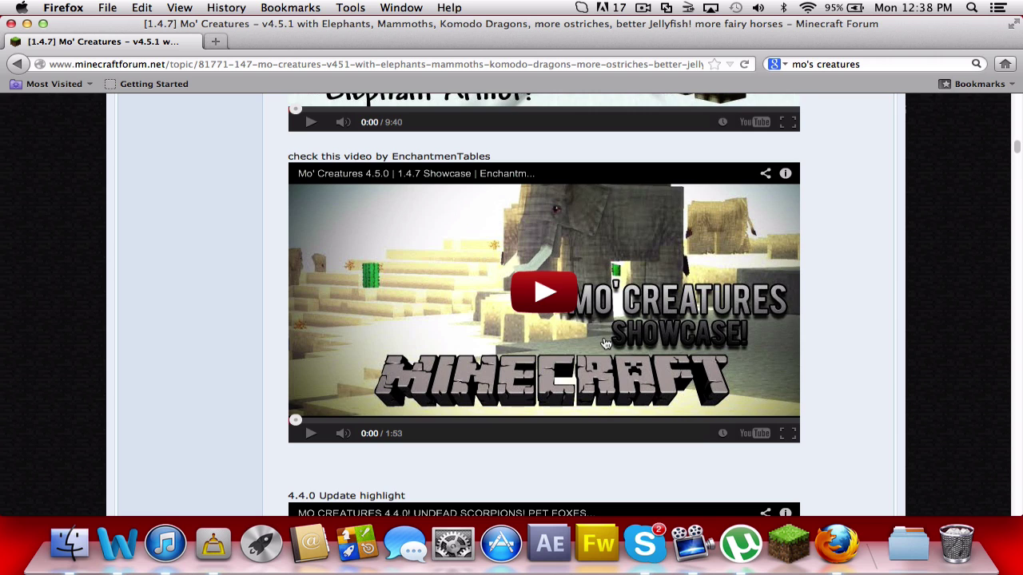
# Look through the Mo' Creatures forum post down to the mod download links and the list of other files needed
pyautogui.scroll(5, 559, 328)
pyautogui.scroll(-2, 455, 308)
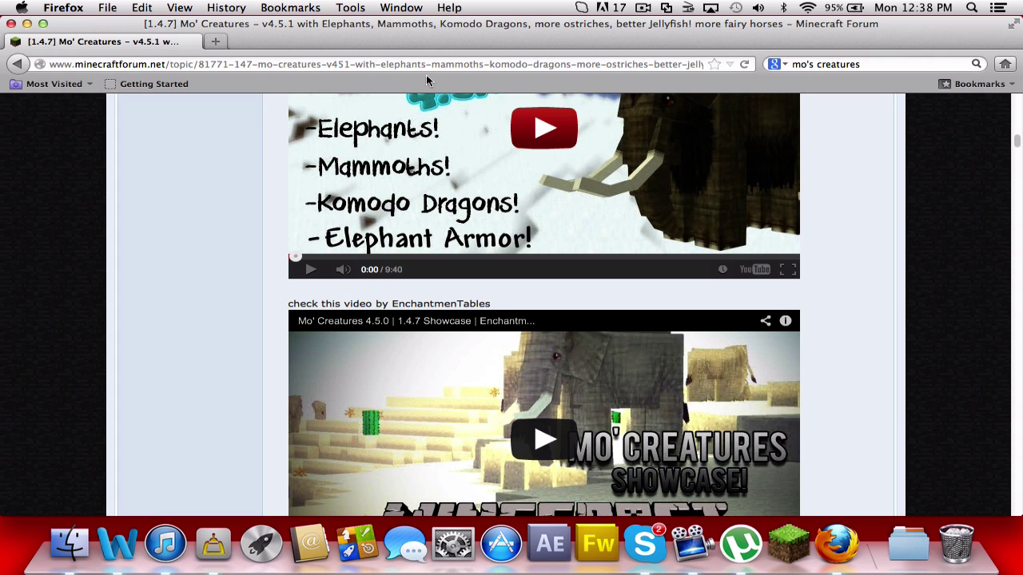
pyautogui.scroll(-8, 308, 167)
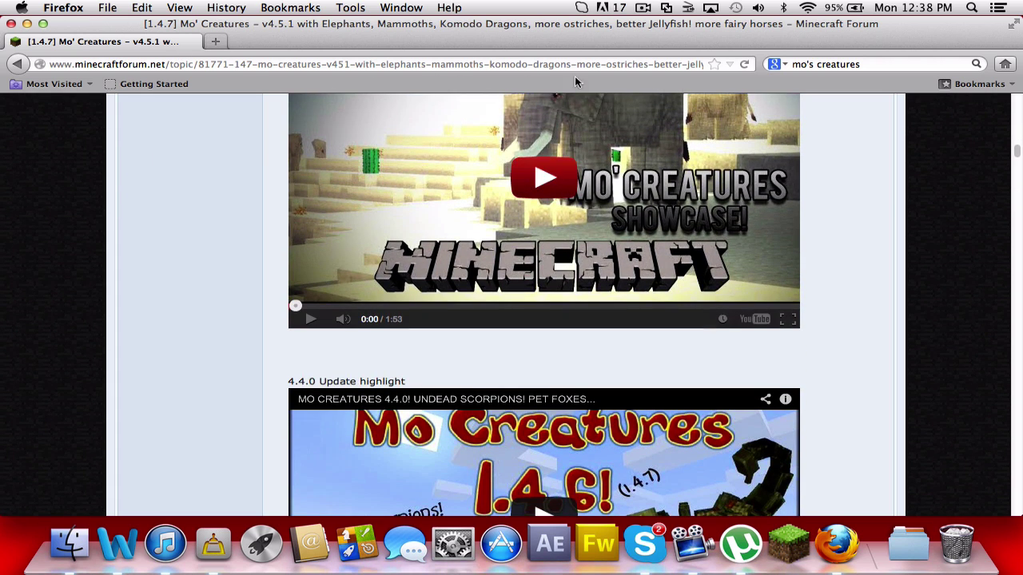
pyautogui.scroll(-6, 224, 221)
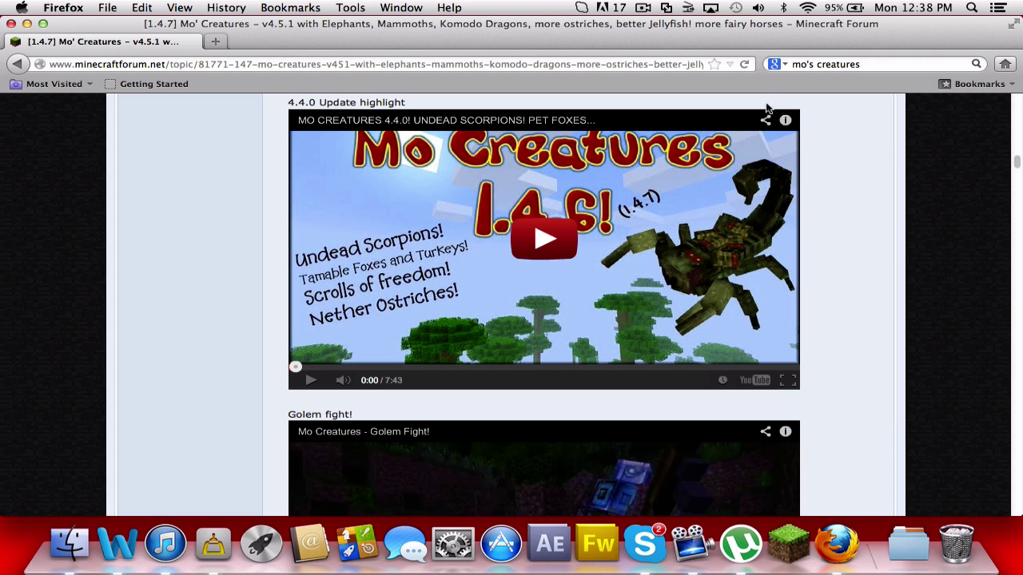
pyautogui.scroll(-10, 529, 336)
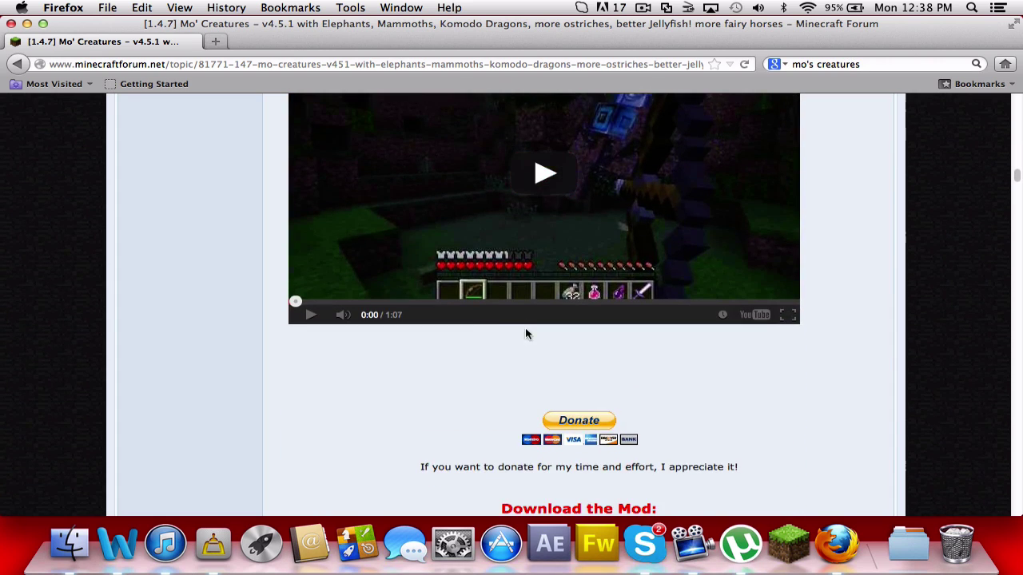
pyautogui.scroll(6, 479, 321)
pyautogui.scroll(-15, 476, 318)
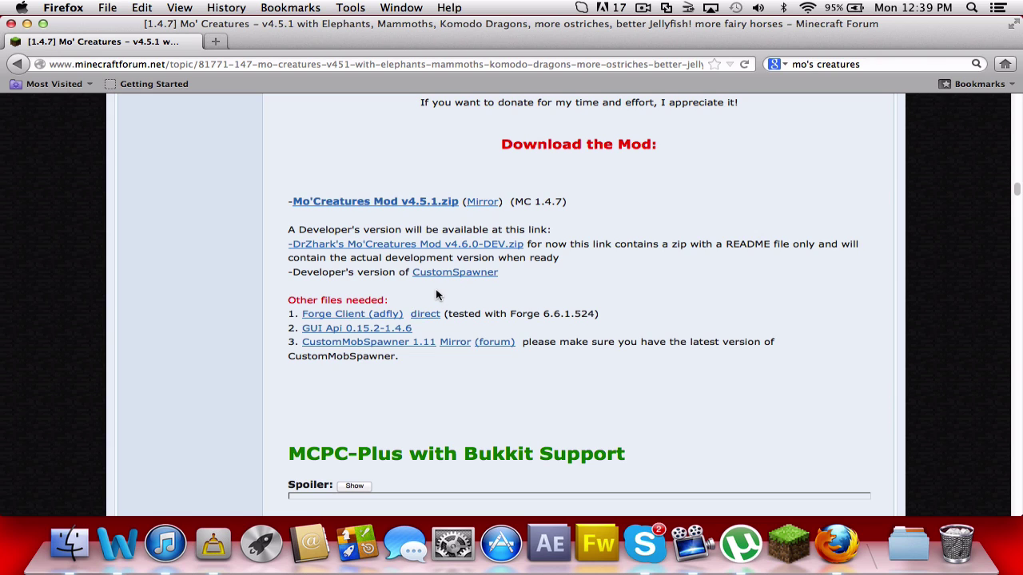
# Close the browser window and open the bin folder inside minecraft in the Library's Application Support folder
pyautogui.click(12, 24)
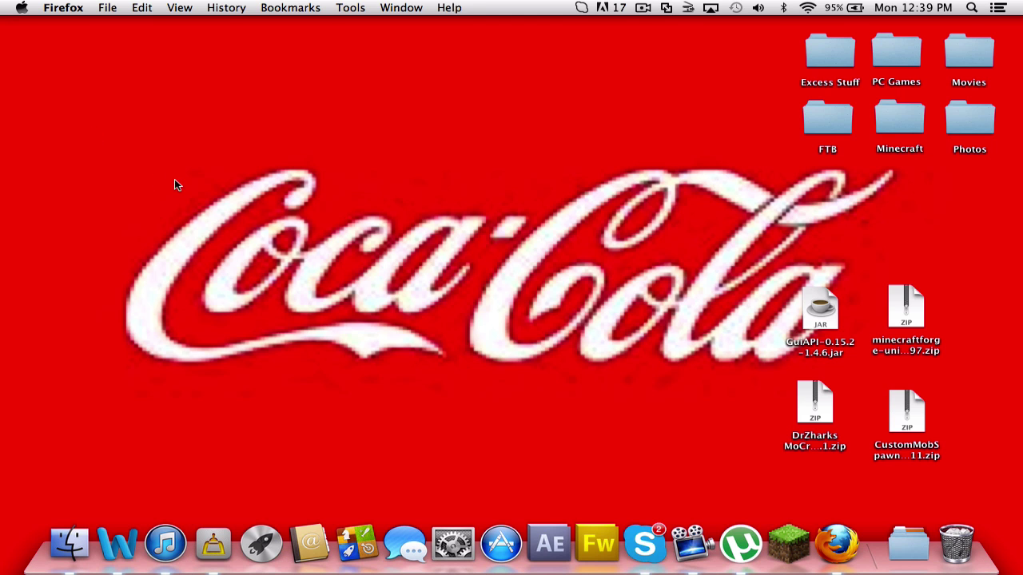
pyautogui.click(177, 186)
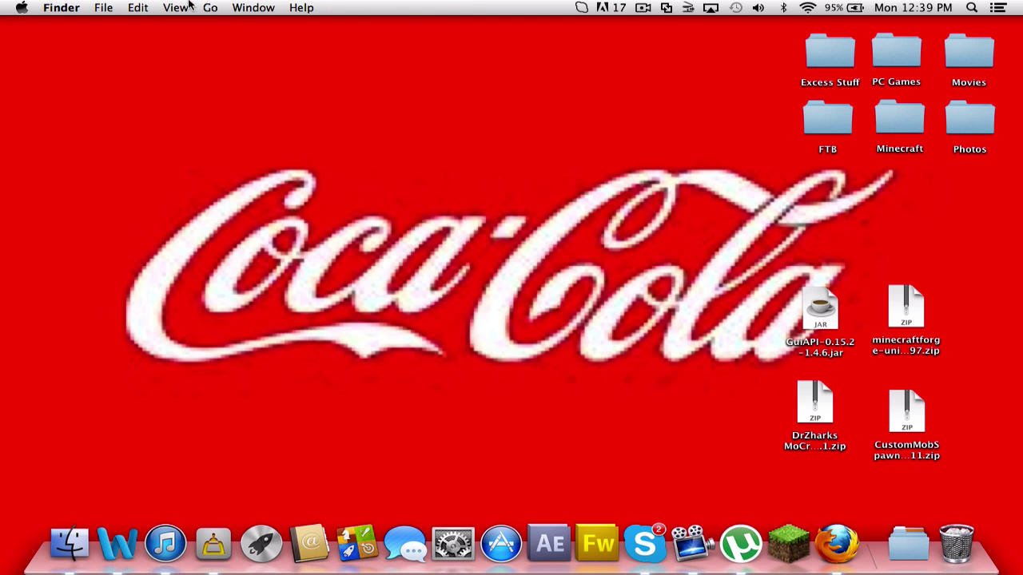
pyautogui.click(212, 8)
pyautogui.press('alt')
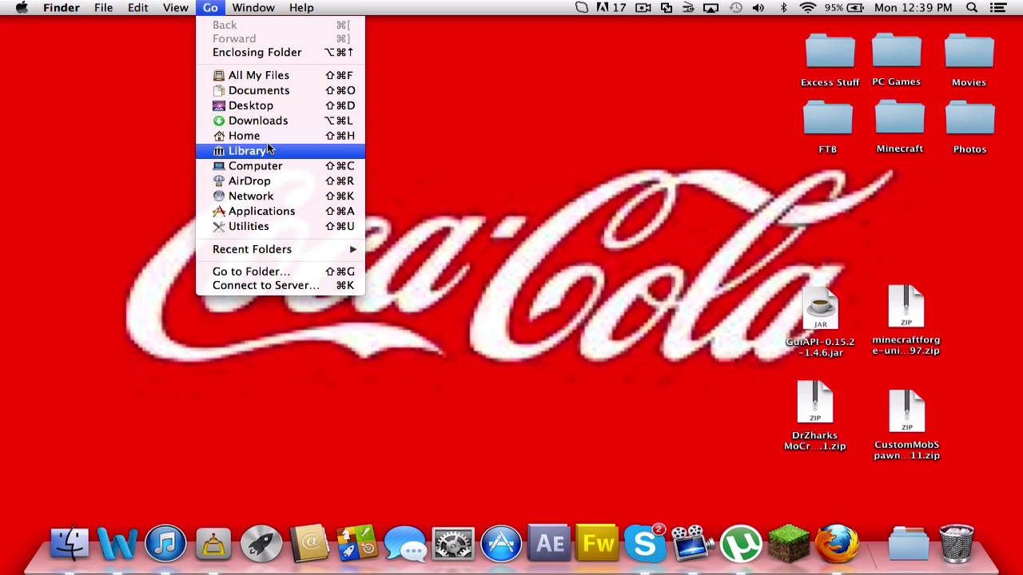
pyautogui.click(268, 152)
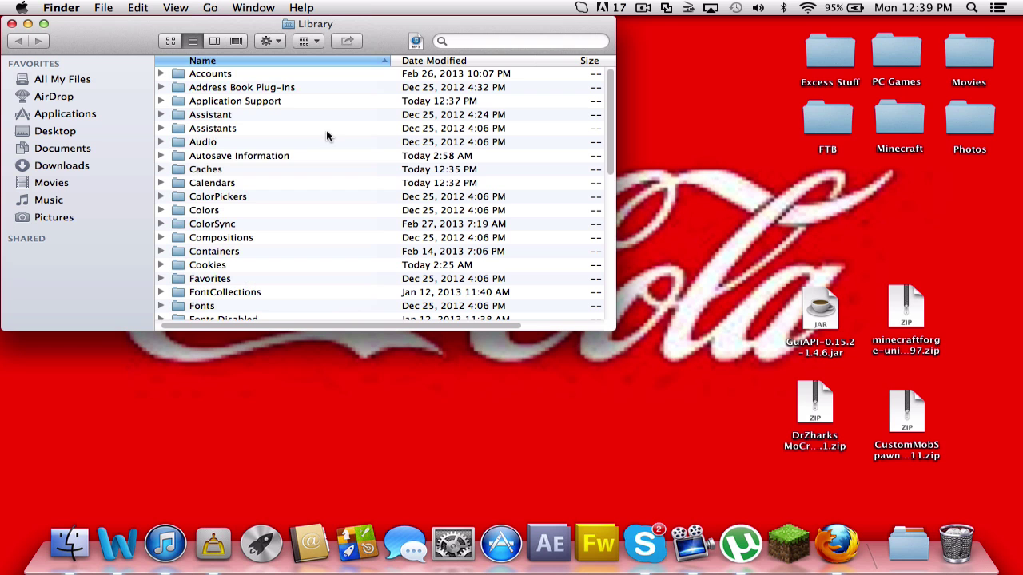
pyautogui.doubleClick(248, 102)
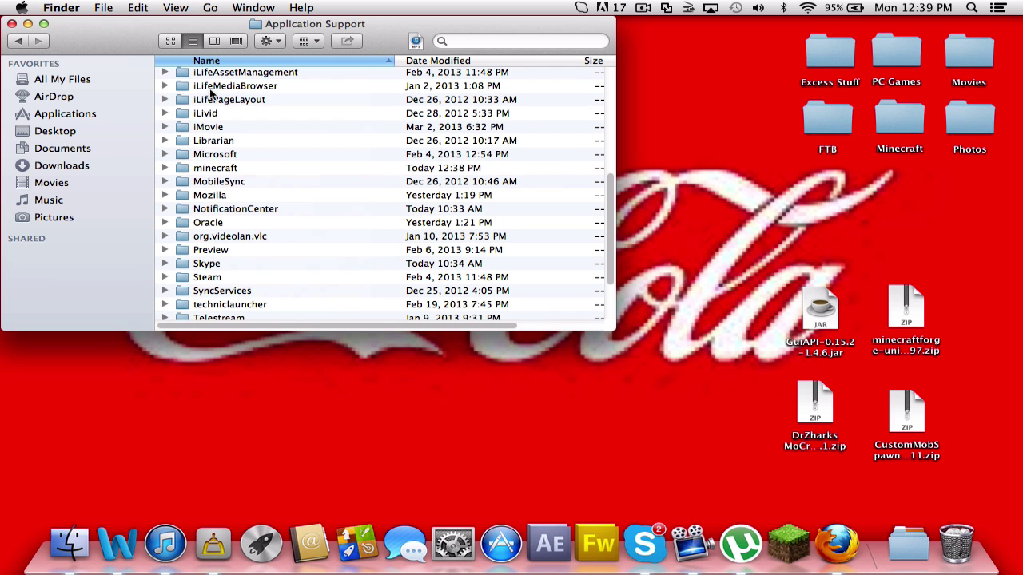
pyautogui.doubleClick(226, 169)
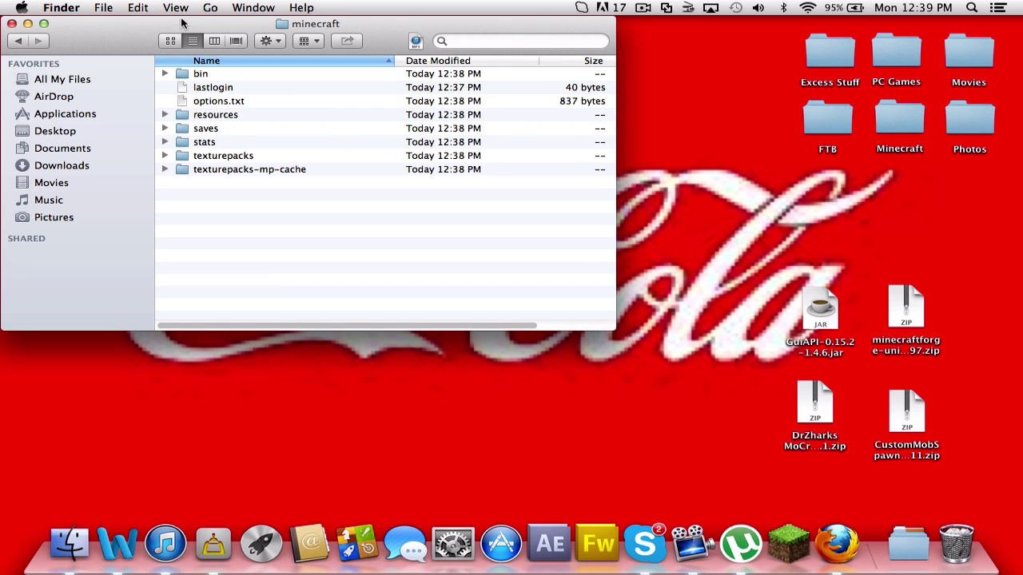
pyautogui.moveTo(182, 22); pyautogui.dragTo(183, 23)
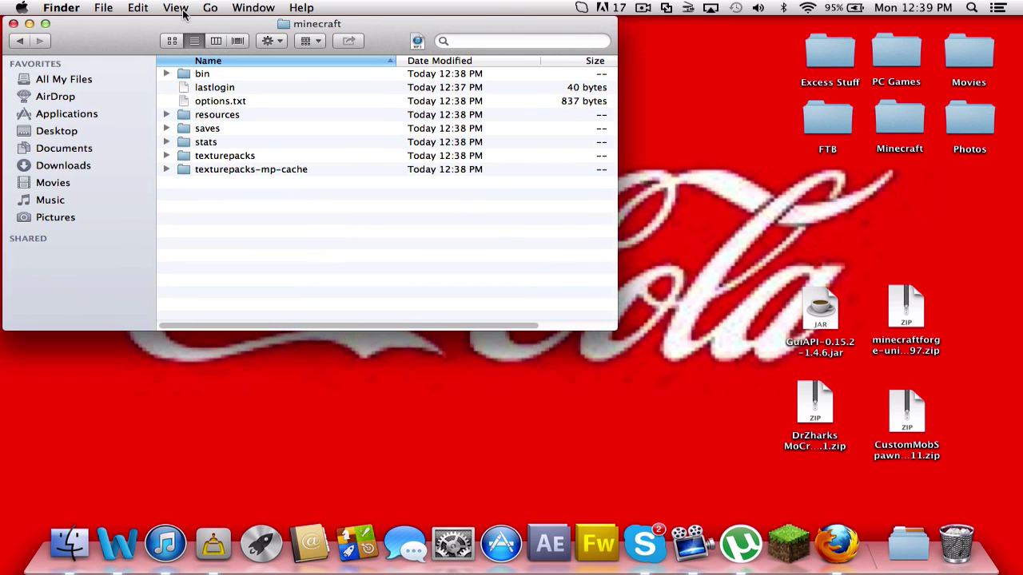
pyautogui.doubleClick(211, 75)
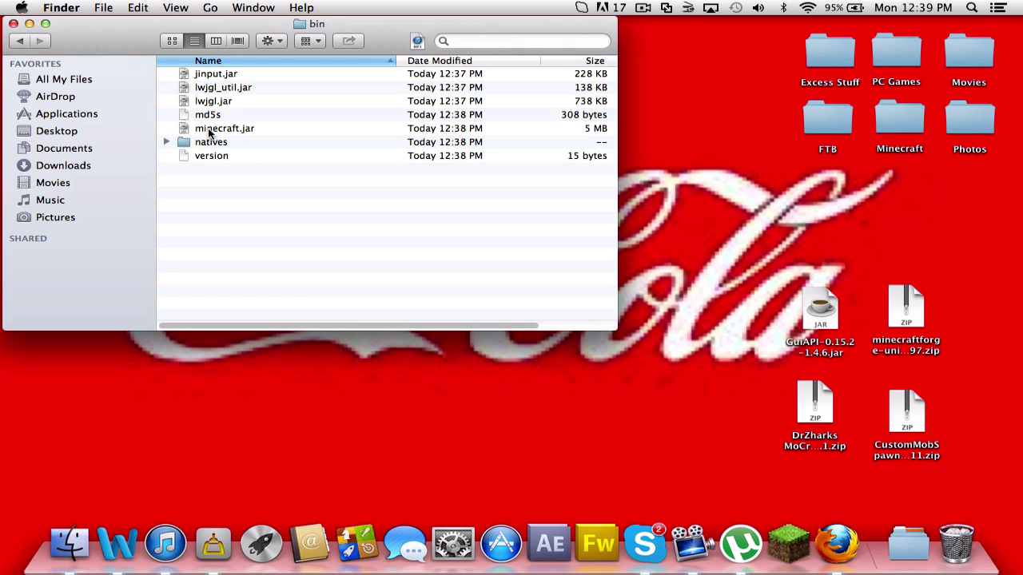
# Rename minecraft.jar to minecraft.jar.zip and accept the .zip extension
pyautogui.click(255, 133)
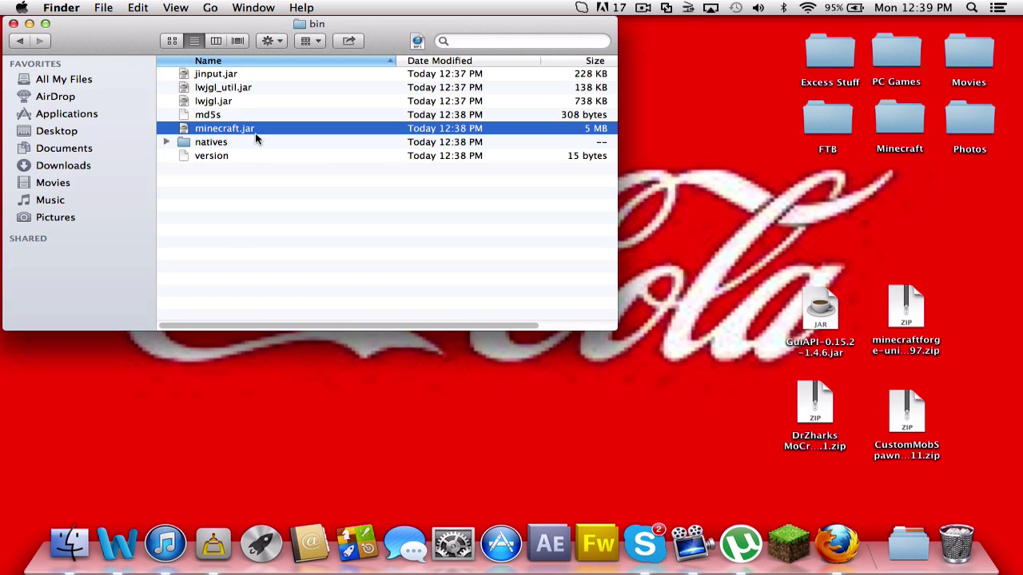
pyautogui.press('Return')
pyautogui.click(255, 130)
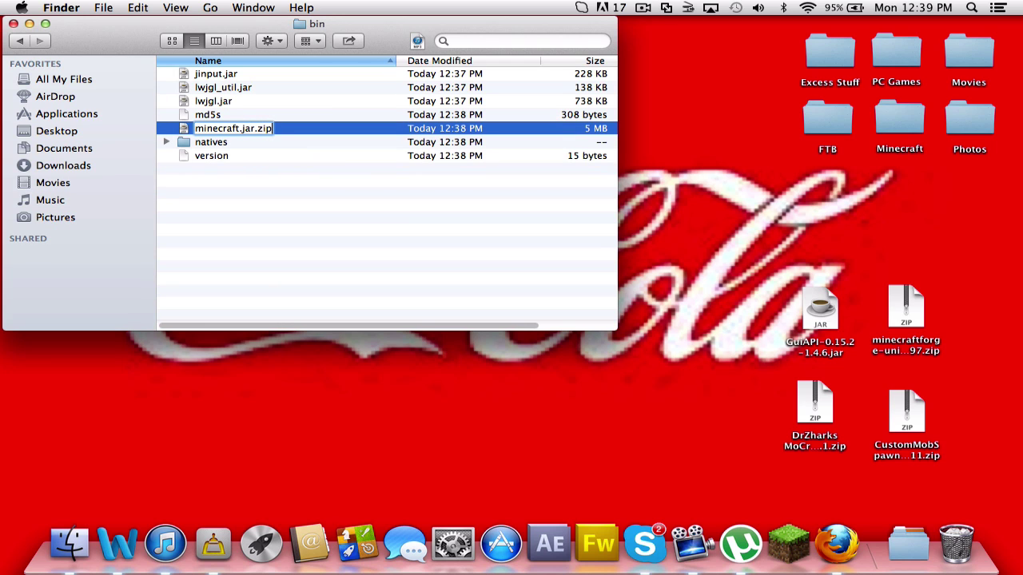
pyautogui.press('Return')
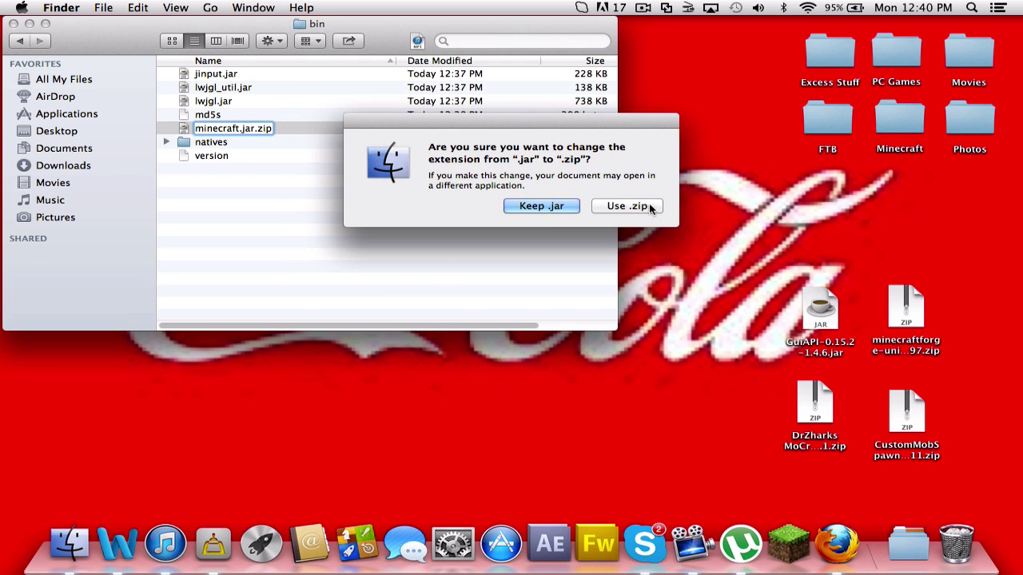
pyautogui.click(643, 210)
pyautogui.click(310, 228)
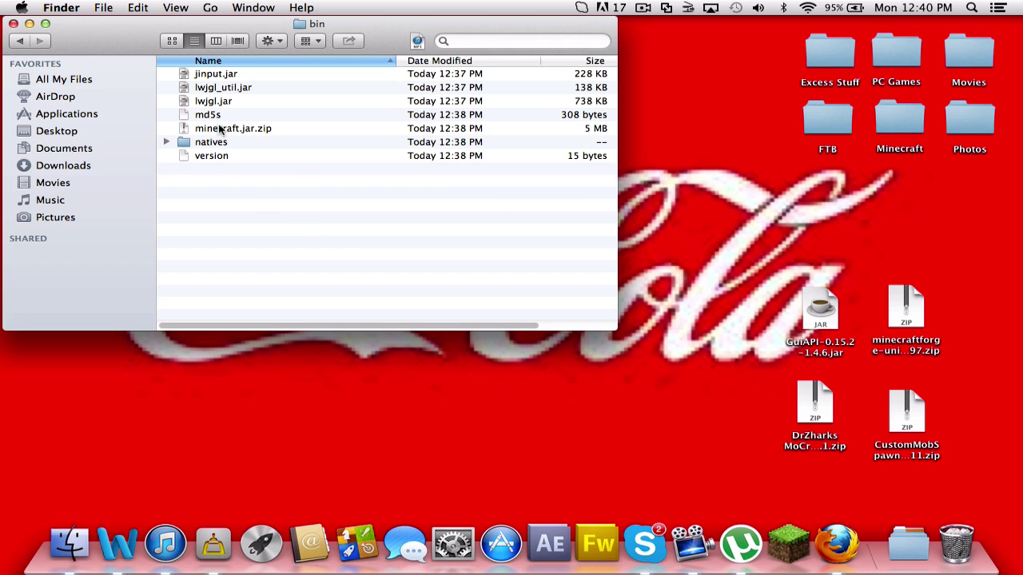
# Extract minecraft.jar.zip with Archive Utility
pyautogui.rightClick(206, 131)
pyautogui.moveTo(262, 151)
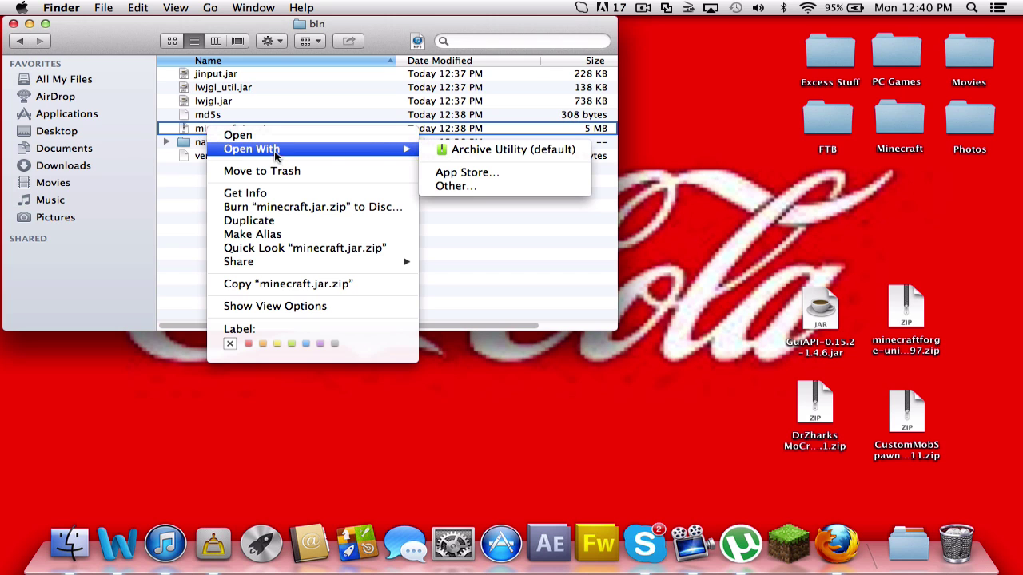
pyautogui.click(447, 150)
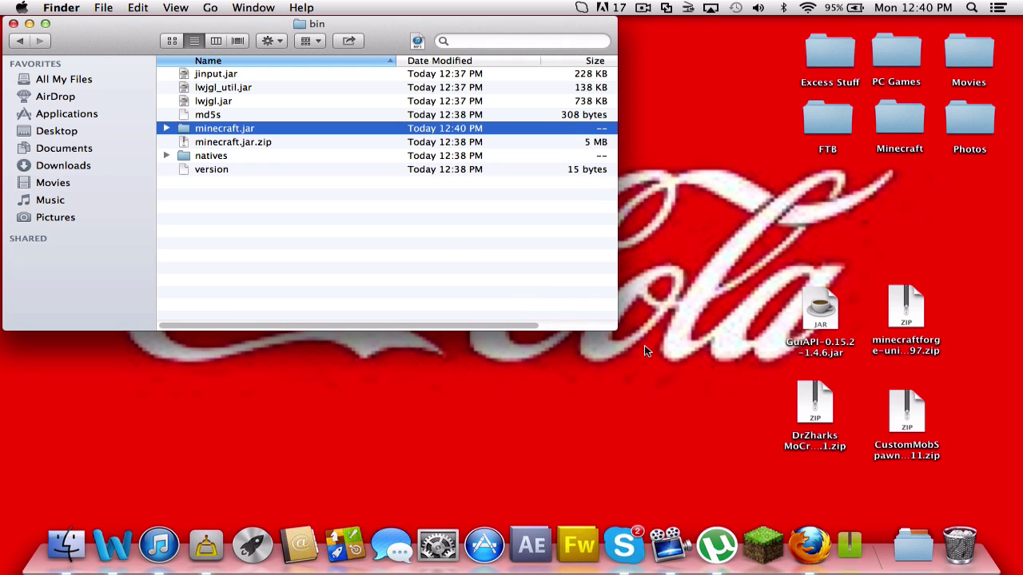
pyautogui.click(351, 232)
# Move minecraft.jar.zip from the bin folder to the Trash
pyautogui.moveTo(197, 143); pyautogui.dragTo(952, 553)
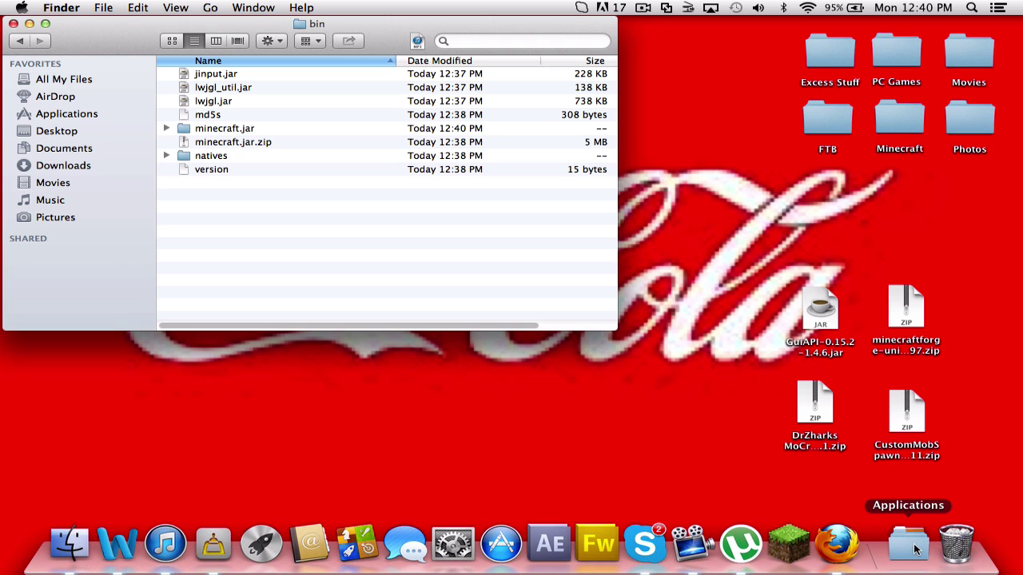
pyautogui.click(422, 368)
pyautogui.moveTo(219, 147); pyautogui.dragTo(956, 548)
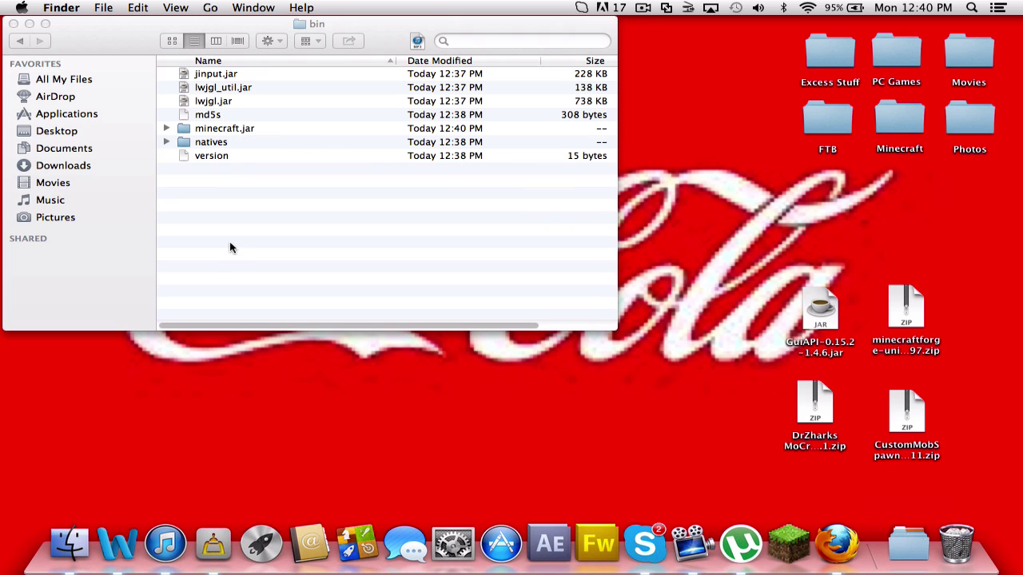
pyautogui.click(224, 218)
# Open the extracted minecraft.jar folder and move the item listed between me.class and mf.class to the Trash
pyautogui.doubleClick(229, 129)
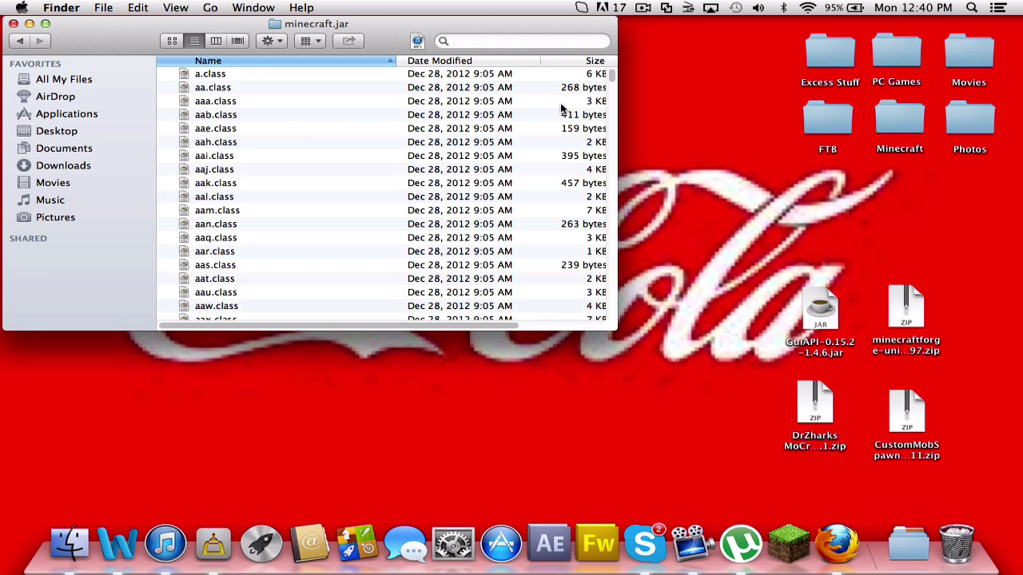
pyautogui.moveTo(613, 92); pyautogui.dragTo(595, 264)
pyautogui.moveTo(211, 176); pyautogui.dragTo(956, 543)
pyautogui.click(783, 452)
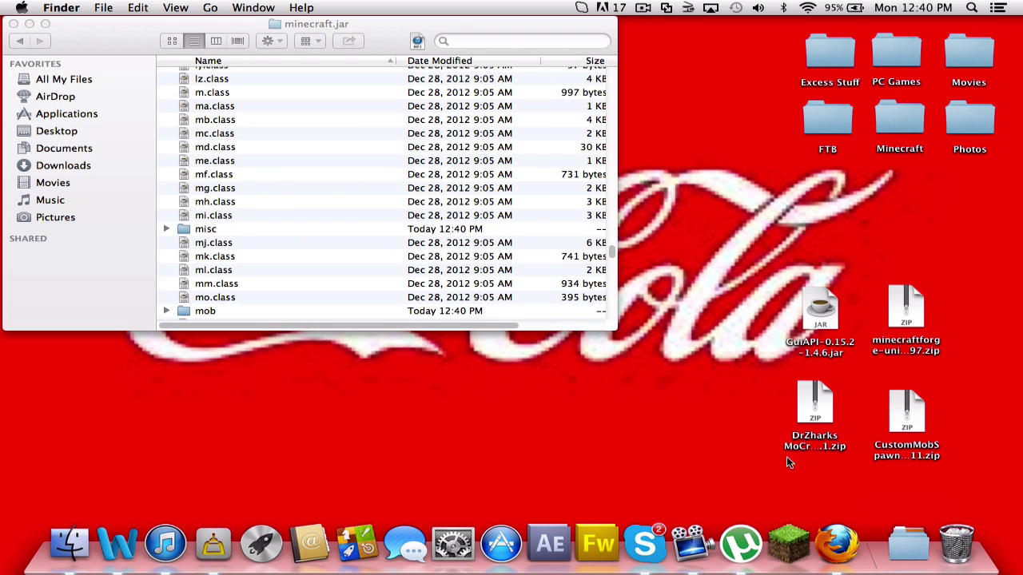
# Shift the GuiAPI, Minecraft Forge, DrZharks MoCreatures and CustomMobSpawner files toward the right edge of the desktop
pyautogui.moveTo(896, 310); pyautogui.dragTo(930, 308)
pyautogui.moveTo(810, 318); pyautogui.dragTo(852, 317)
pyautogui.moveTo(801, 410); pyautogui.dragTo(835, 412)
pyautogui.moveTo(897, 415); pyautogui.dragTo(931, 408)
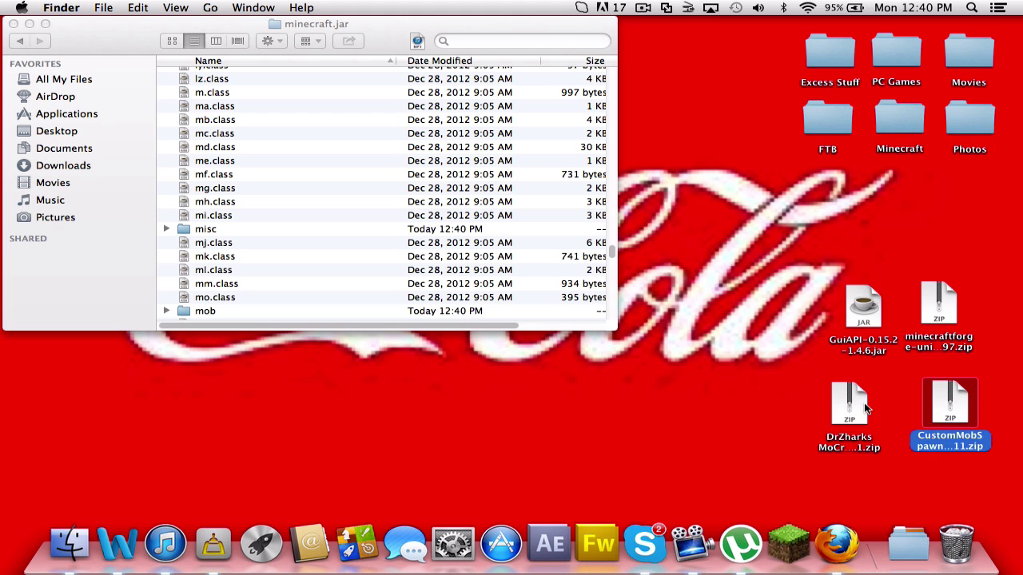
pyautogui.moveTo(867, 409); pyautogui.dragTo(887, 409)
pyautogui.click(833, 306)
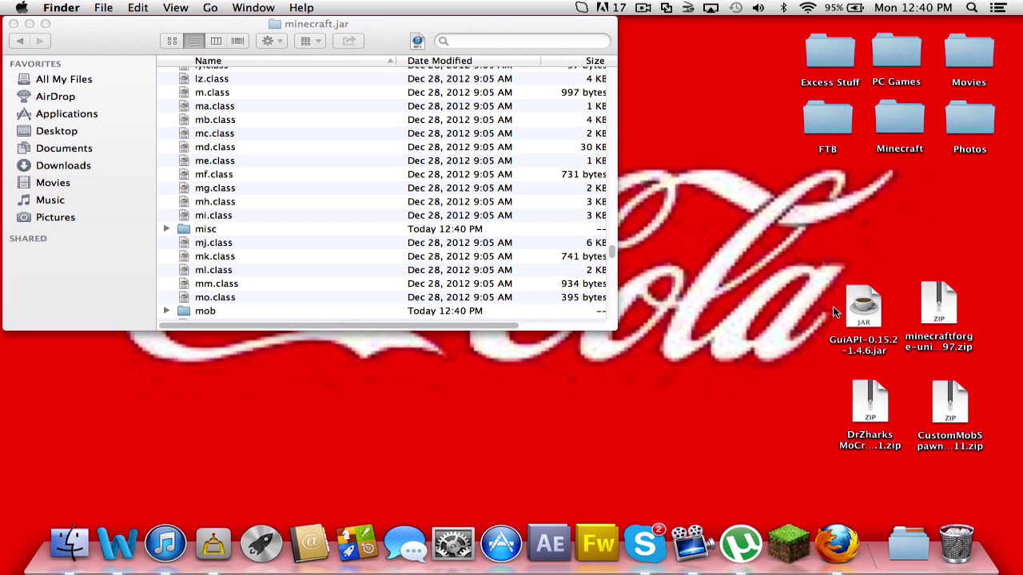
# Extract the minecraftforge-universal zip on the desktop and open the resulting folder beside the minecraft.jar window
pyautogui.doubleClick(938, 319)
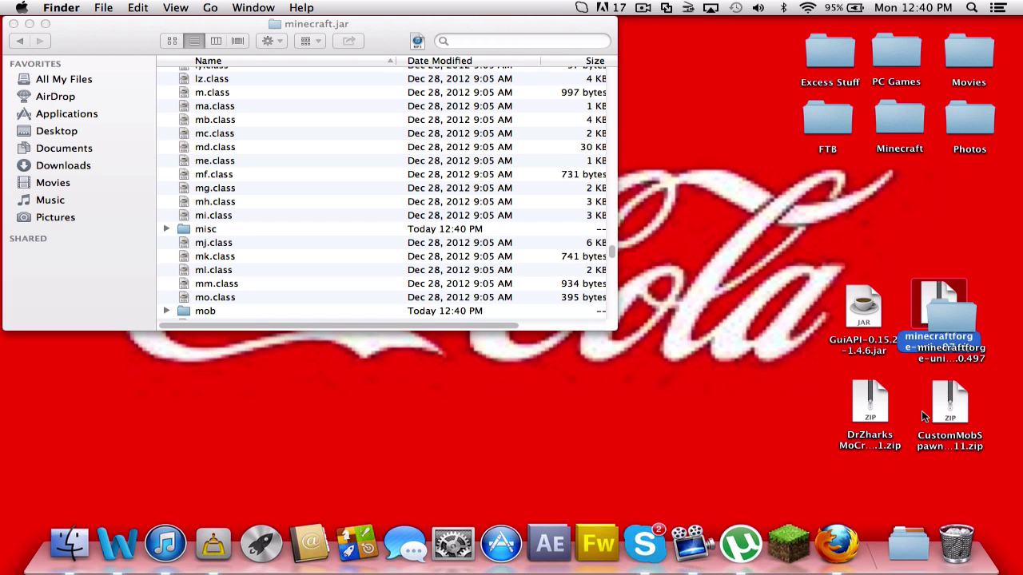
pyautogui.moveTo(963, 326); pyautogui.dragTo(922, 227)
pyautogui.doubleClick(927, 228)
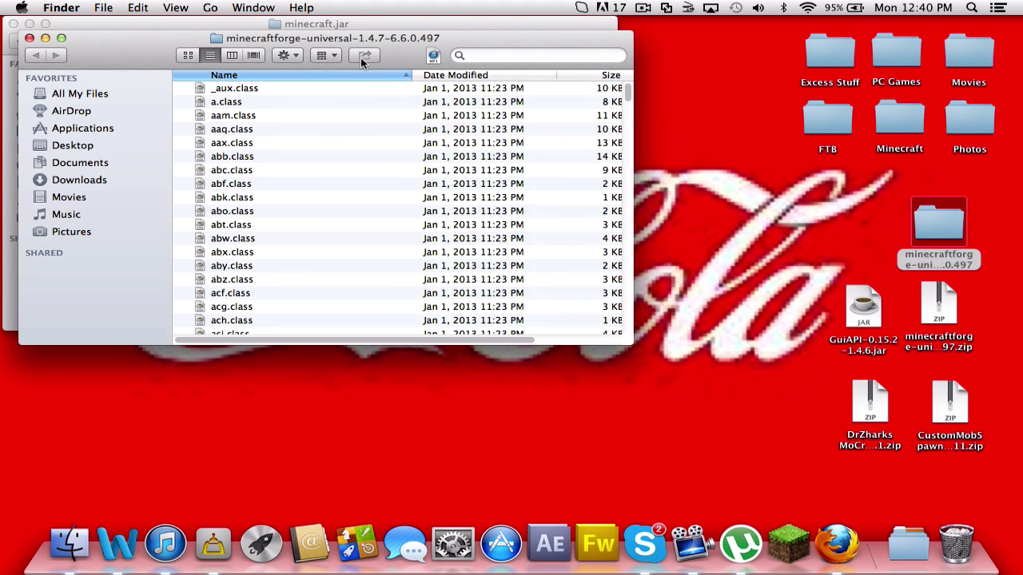
pyautogui.moveTo(359, 44); pyautogui.dragTo(745, 32)
# Copy all files from the minecraftforge-universal-1.4.7-6.6.0.497 folder into the minecraft.jar folder
pyautogui.click(685, 215)
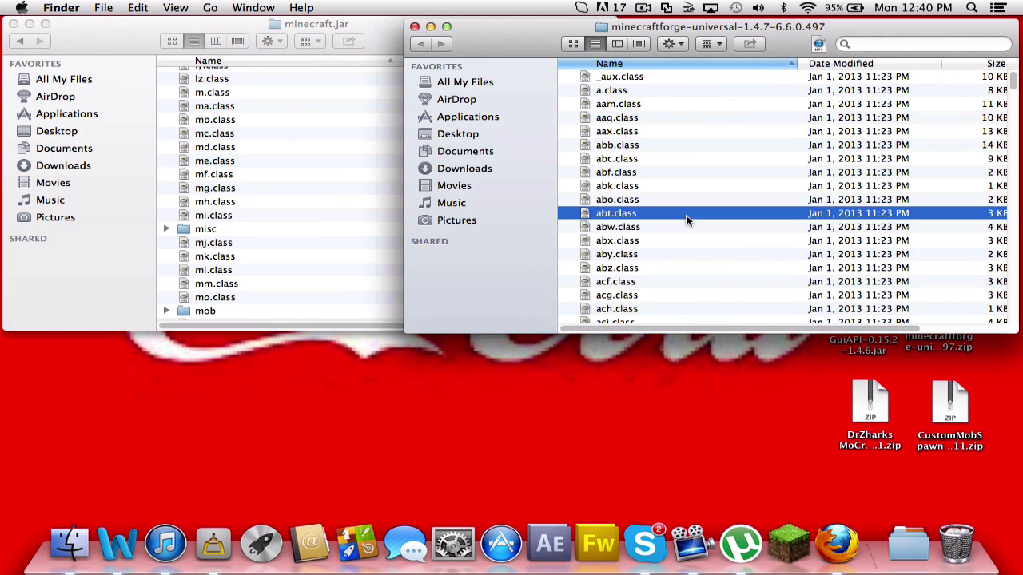
pyautogui.scroll(-5, 662, 191)
pyautogui.scroll(5, 672, 152)
pyautogui.press('super+a')
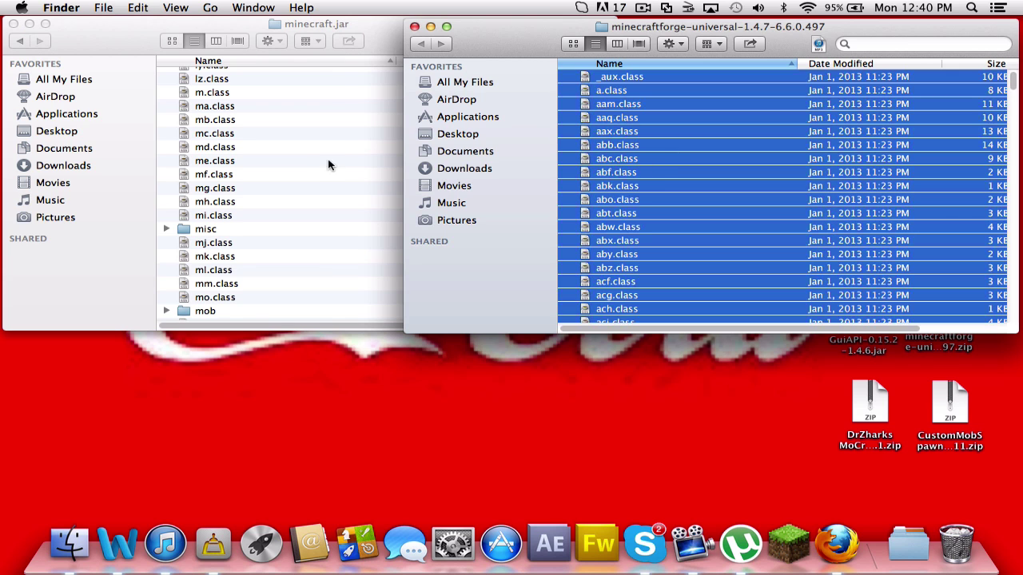
pyautogui.click(316, 166)
pyautogui.click(307, 175)
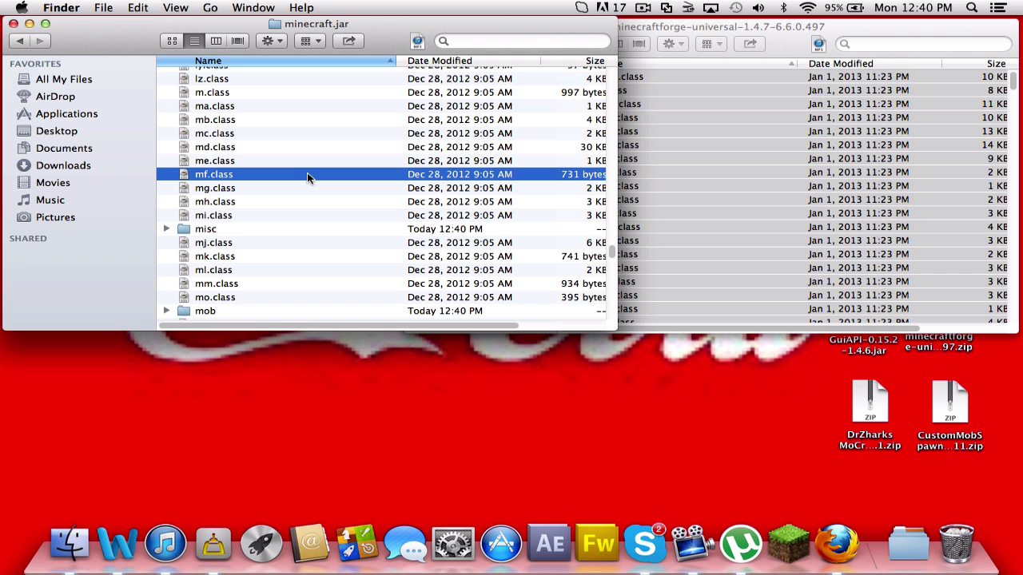
pyautogui.press('super+v')
pyautogui.click(184, 181)
pyautogui.click(407, 181)
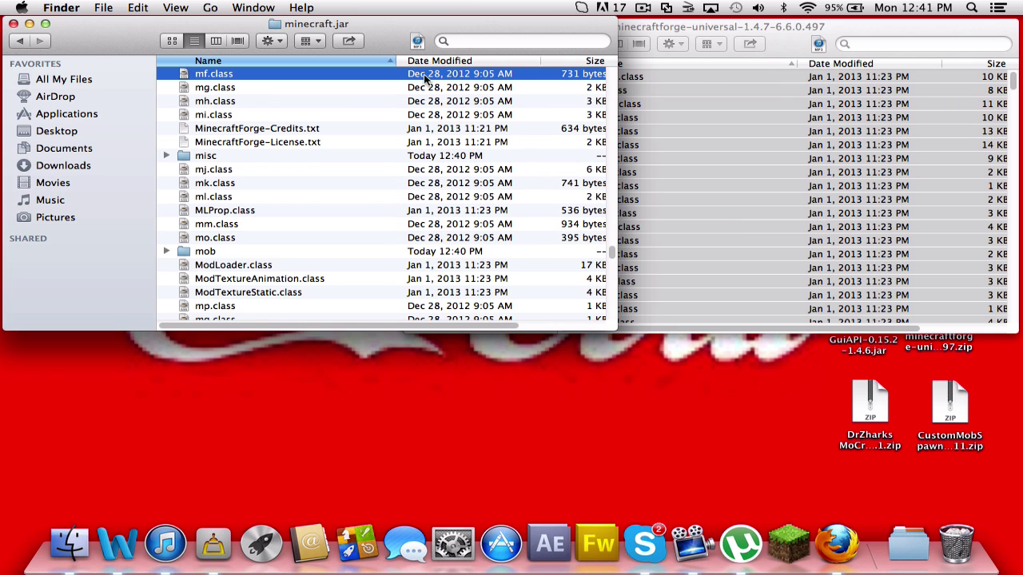
# Close the Minecraft Forge and minecraft.jar folder windows
pyautogui.click(633, 46)
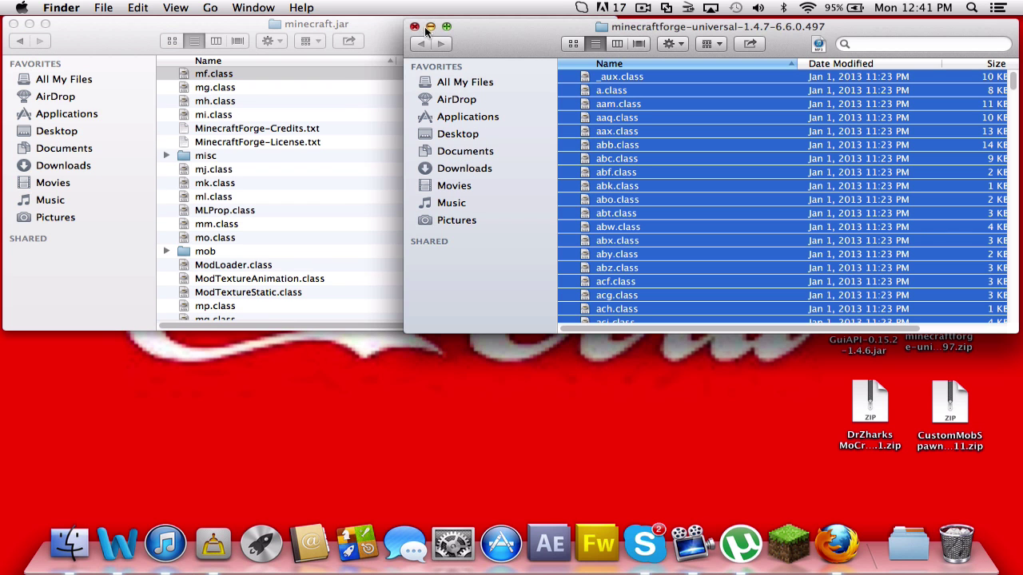
pyautogui.click(415, 27)
pyautogui.click(29, 24)
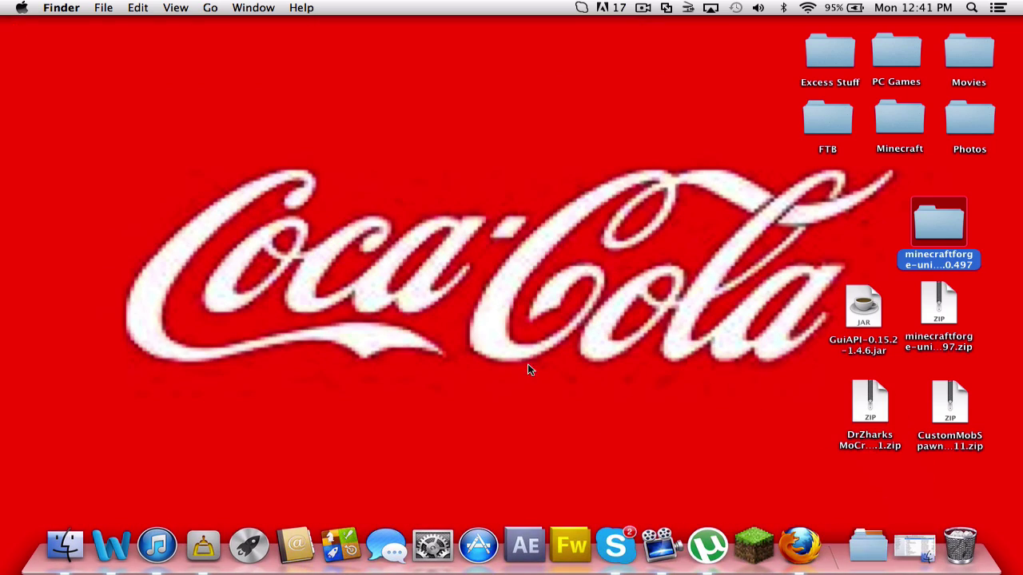
pyautogui.click(914, 545)
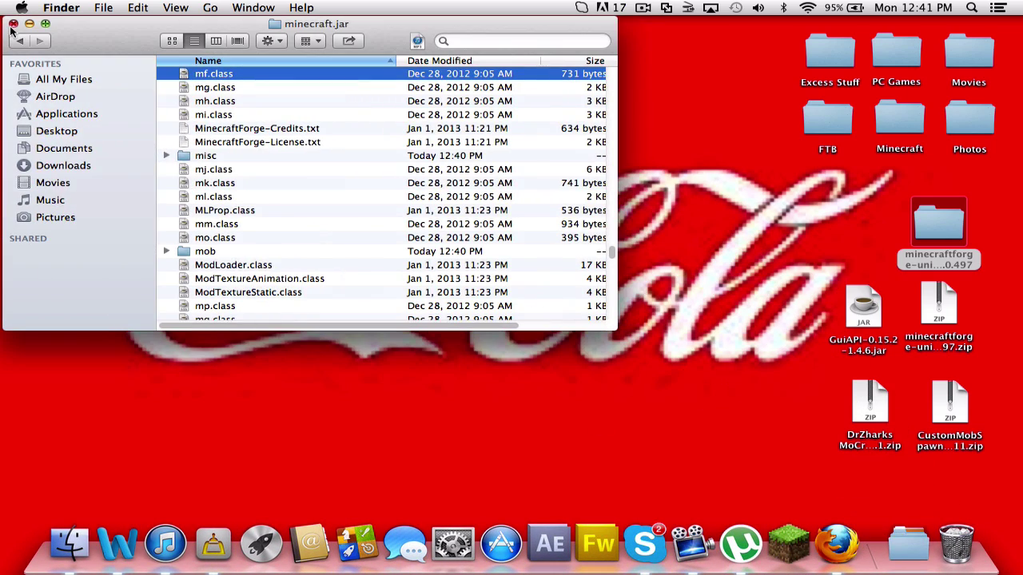
pyautogui.click(13, 24)
pyautogui.click(483, 311)
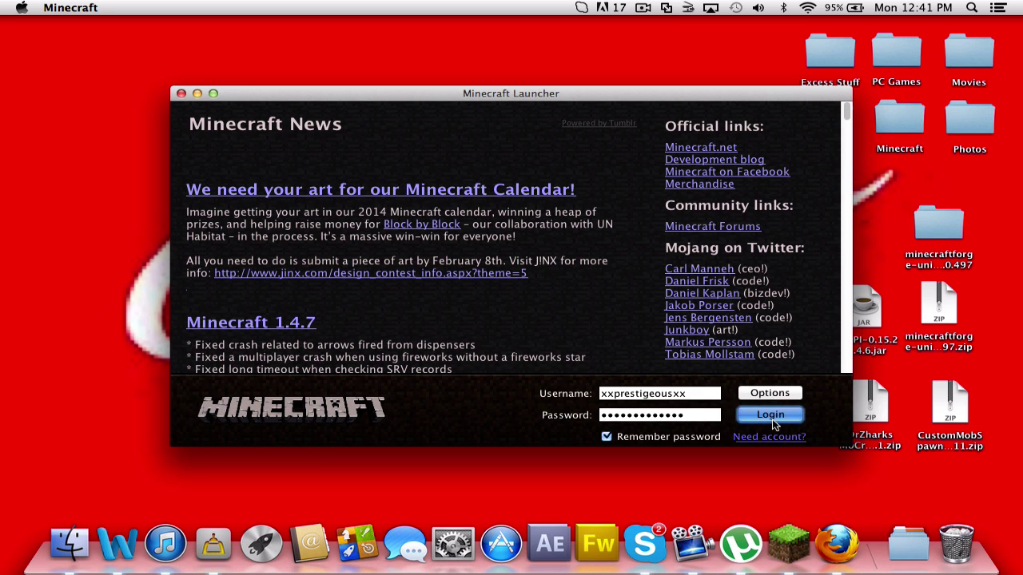
# Log in to Minecraft with the remembered account, let the title screen load, and close the game
pyautogui.click(772, 421)
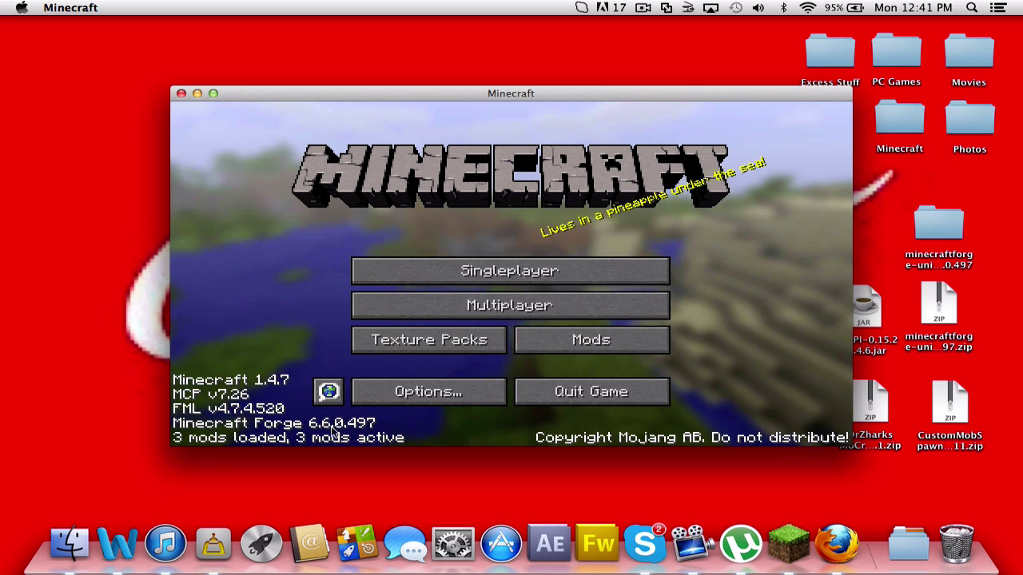
pyautogui.click(181, 94)
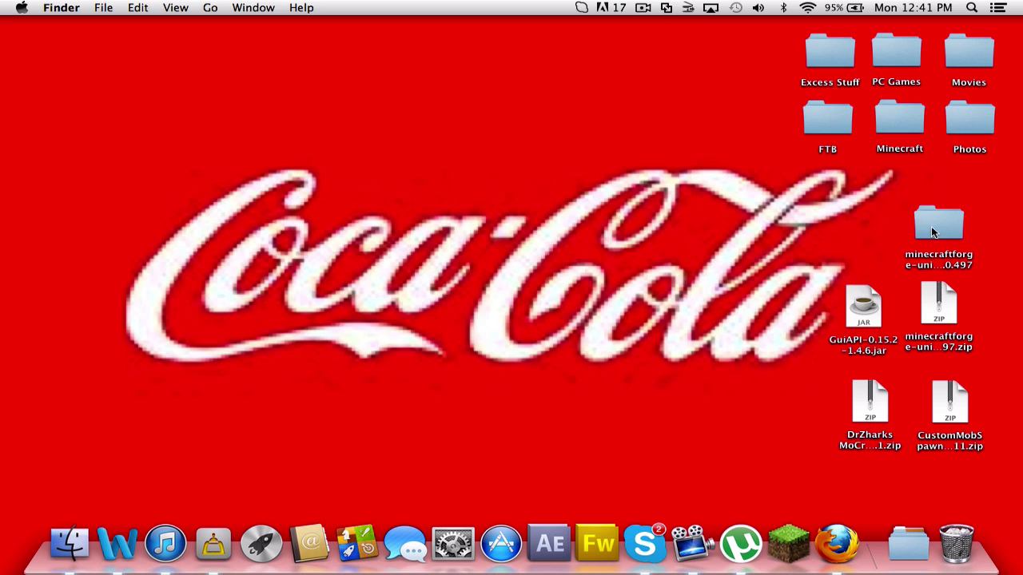
# Move the extracted minecraftforge-universal folder and its zip to the Trash, and shift the GuiAPI jar toward the desktop's right edge
pyautogui.moveTo(932, 231); pyautogui.dragTo(965, 534)
pyautogui.moveTo(953, 324); pyautogui.dragTo(957, 542)
pyautogui.moveTo(869, 305); pyautogui.dragTo(963, 307)
pyautogui.click(809, 339)
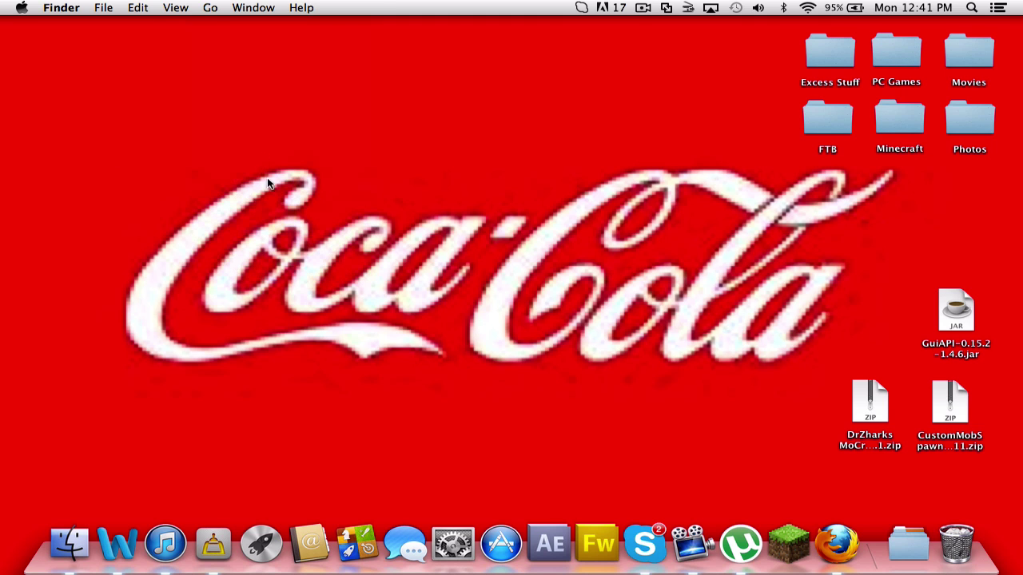
# Open the minecraft folder inside the user Library's Application Support folder
pyautogui.click(206, 10)
pyautogui.press('alt')
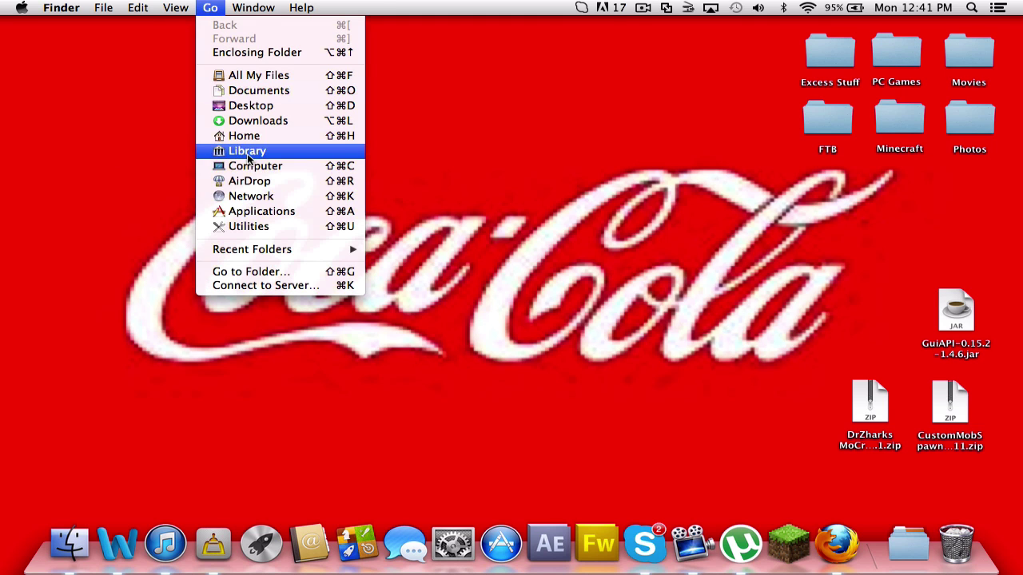
pyautogui.click(248, 152)
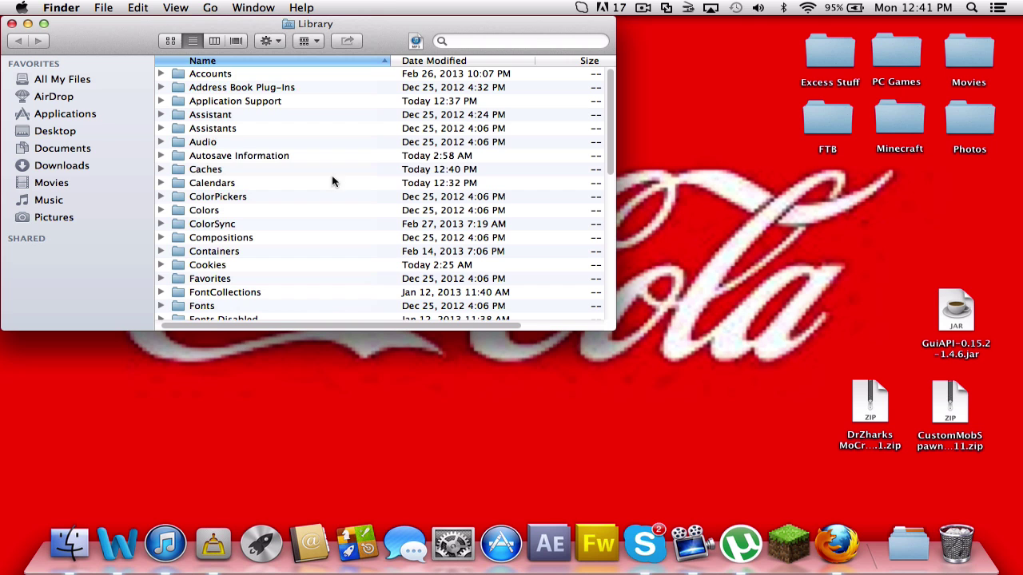
pyautogui.doubleClick(217, 101)
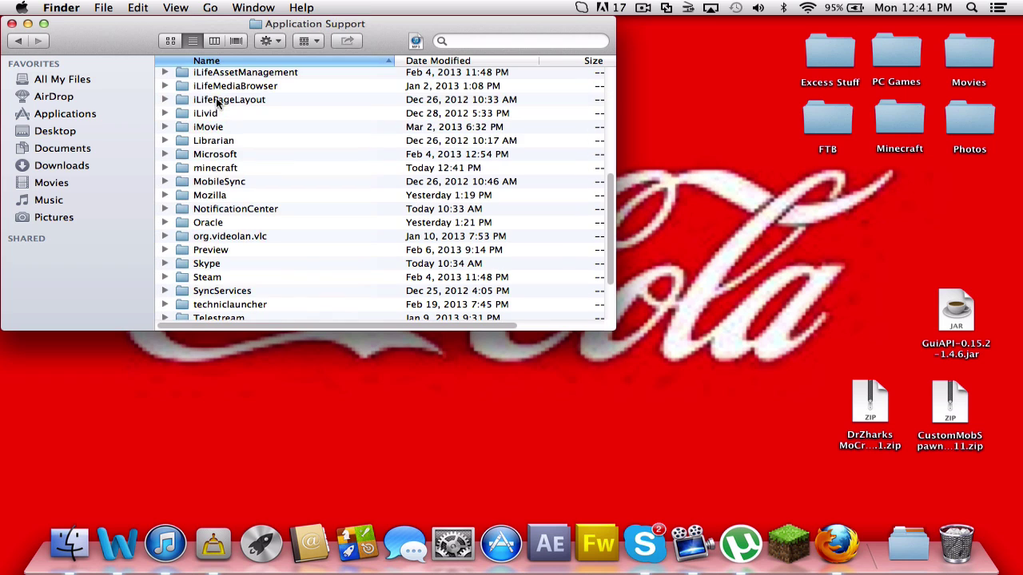
pyautogui.doubleClick(220, 169)
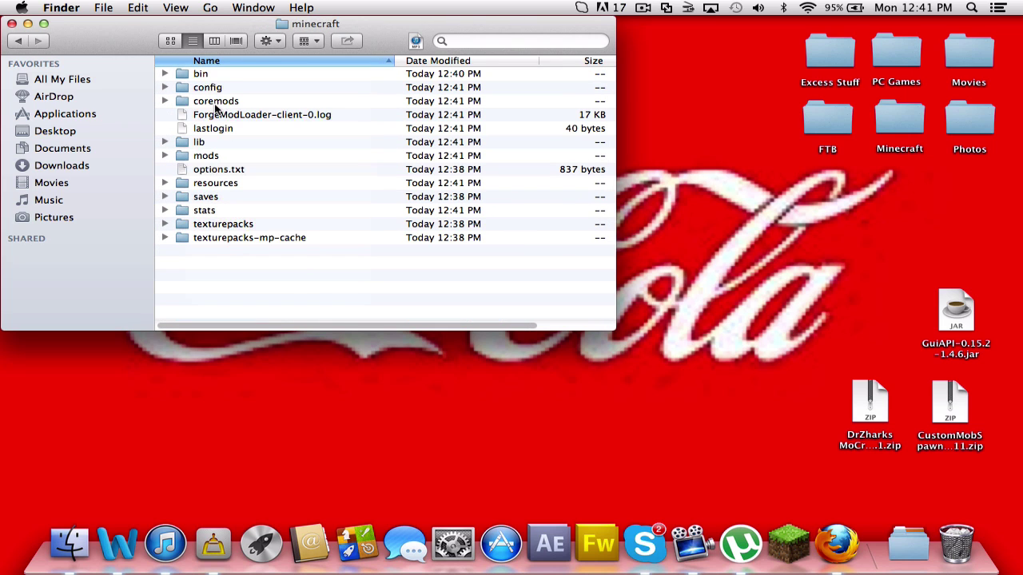
# Move GuiAPI-0.15.2-1.4.6.jar from the desktop into the minecraft folder's coremods folder
pyautogui.click(217, 103)
pyautogui.click(205, 157)
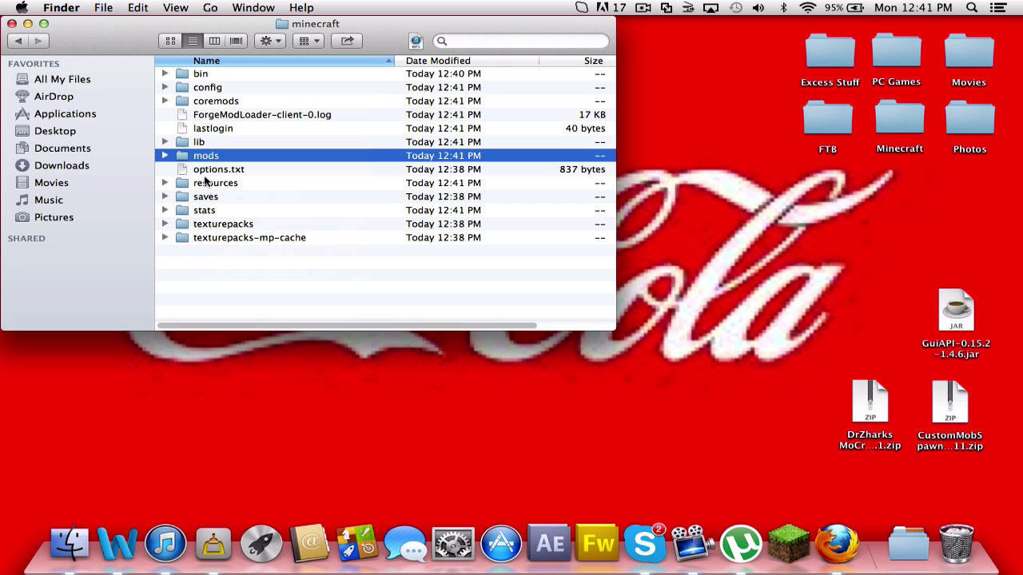
pyautogui.doubleClick(213, 104)
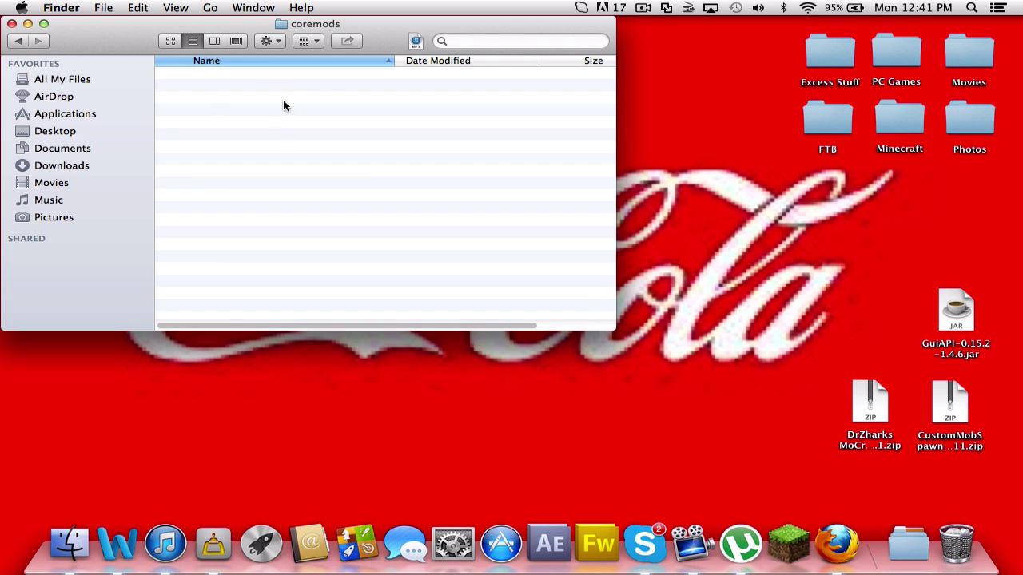
pyautogui.moveTo(958, 313); pyautogui.dragTo(413, 169)
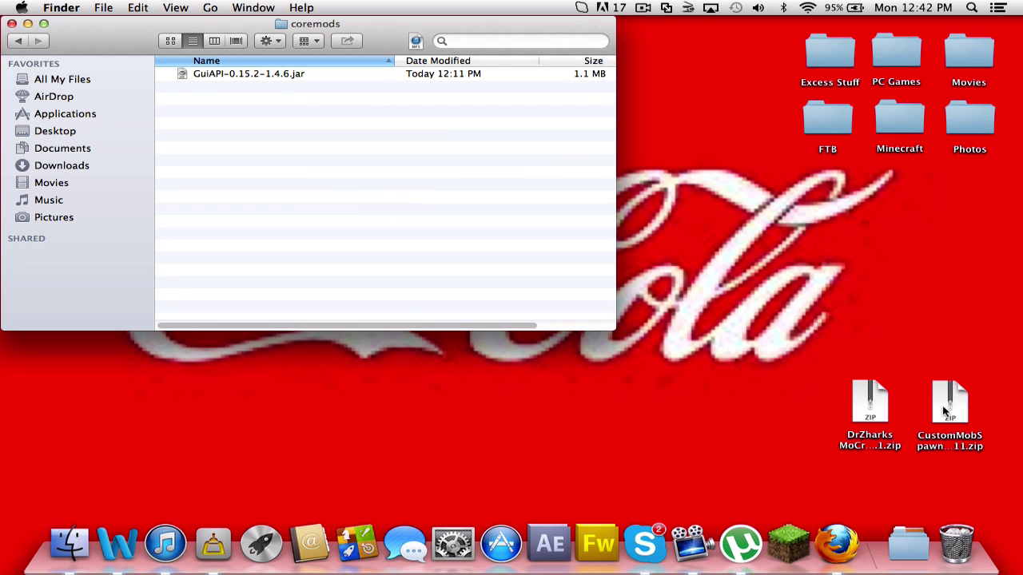
# Move the DrZharks MoCreatures Mod v4.5.1 and CustomMobSpawner 1.11 zips into the minecraft folder's mods folder, and close the window
pyautogui.click(19, 40)
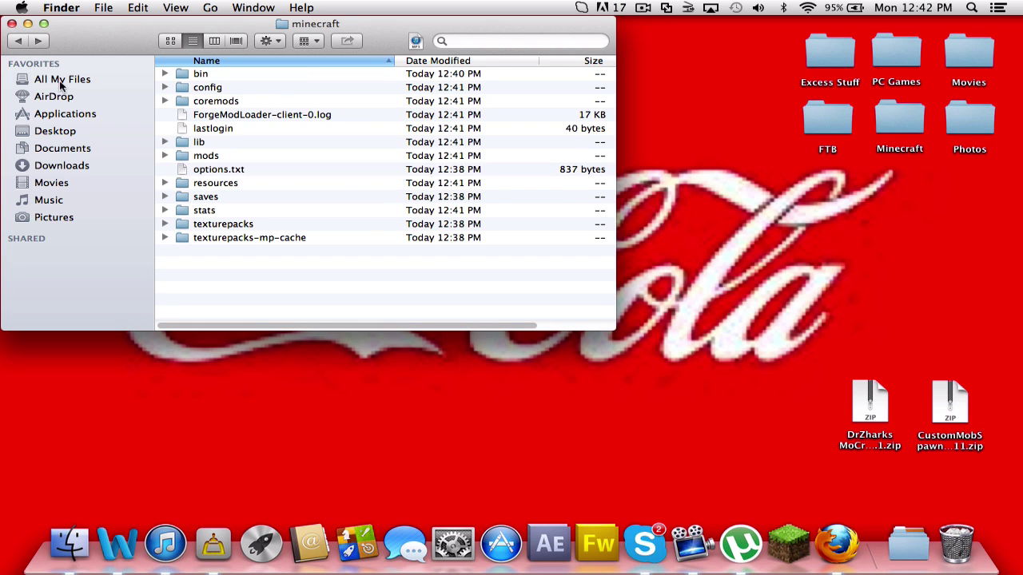
pyautogui.doubleClick(205, 156)
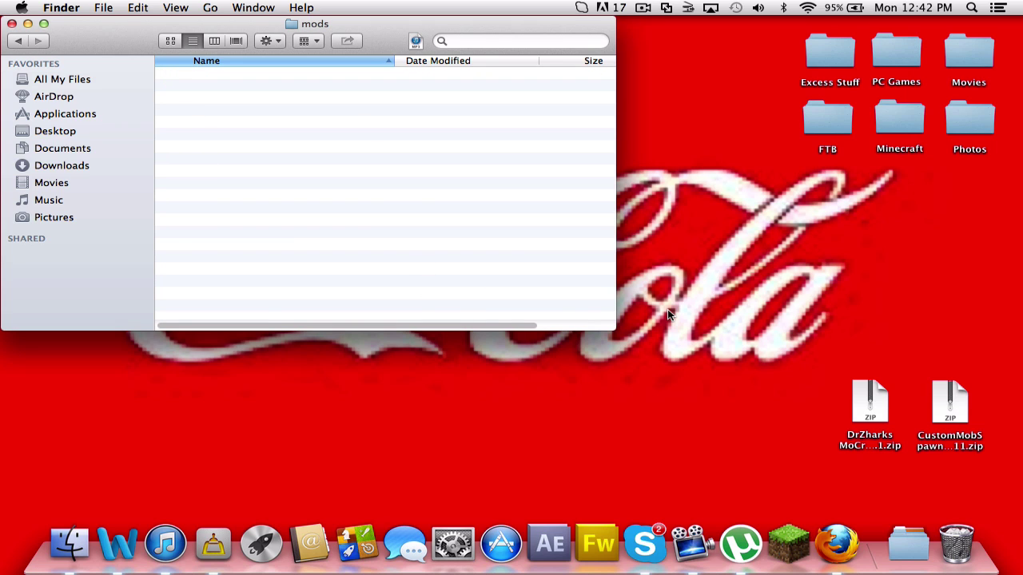
pyautogui.moveTo(865, 414); pyautogui.dragTo(334, 167)
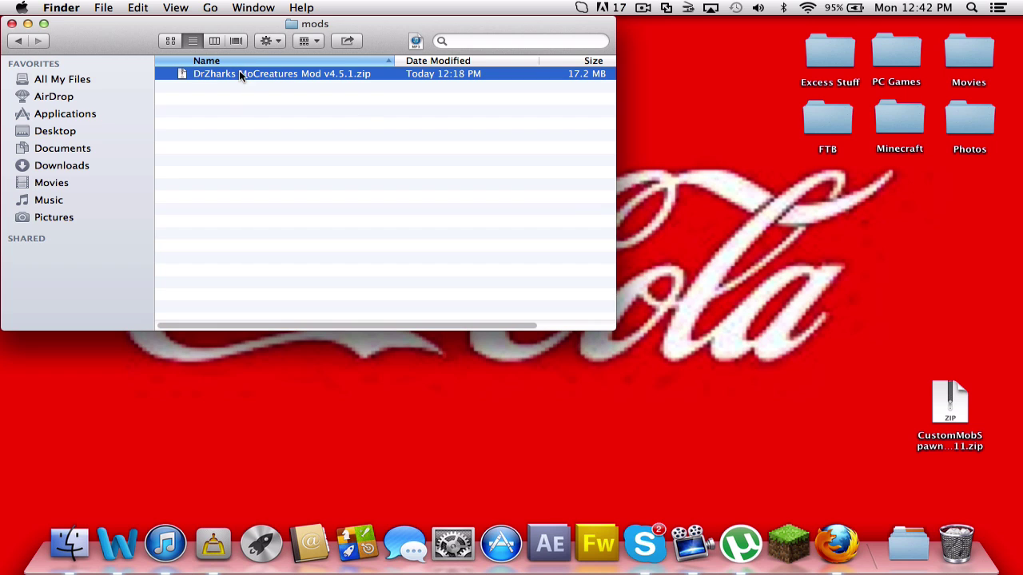
pyautogui.moveTo(968, 411); pyautogui.dragTo(447, 244)
pyautogui.click(344, 262)
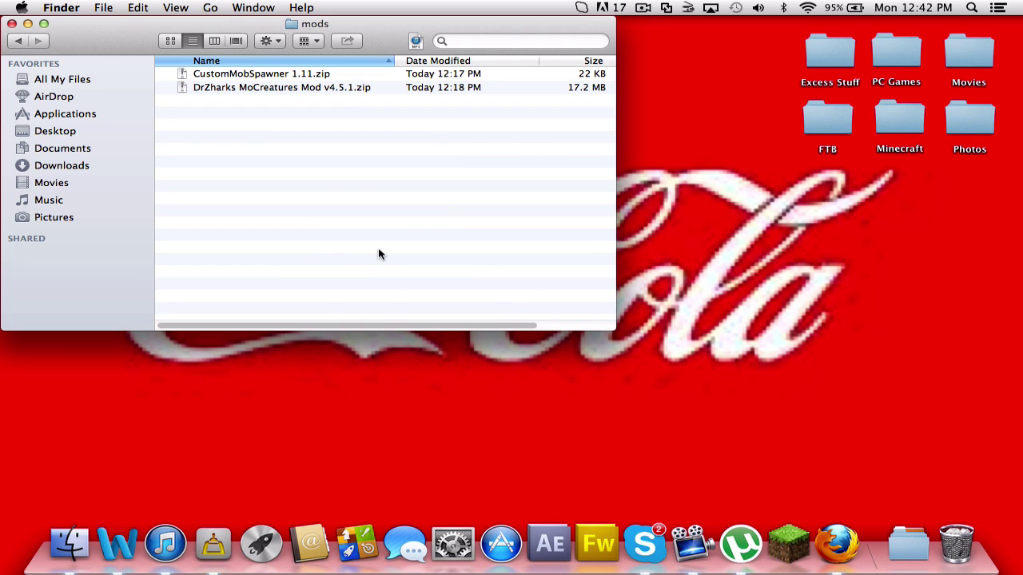
pyautogui.click(11, 24)
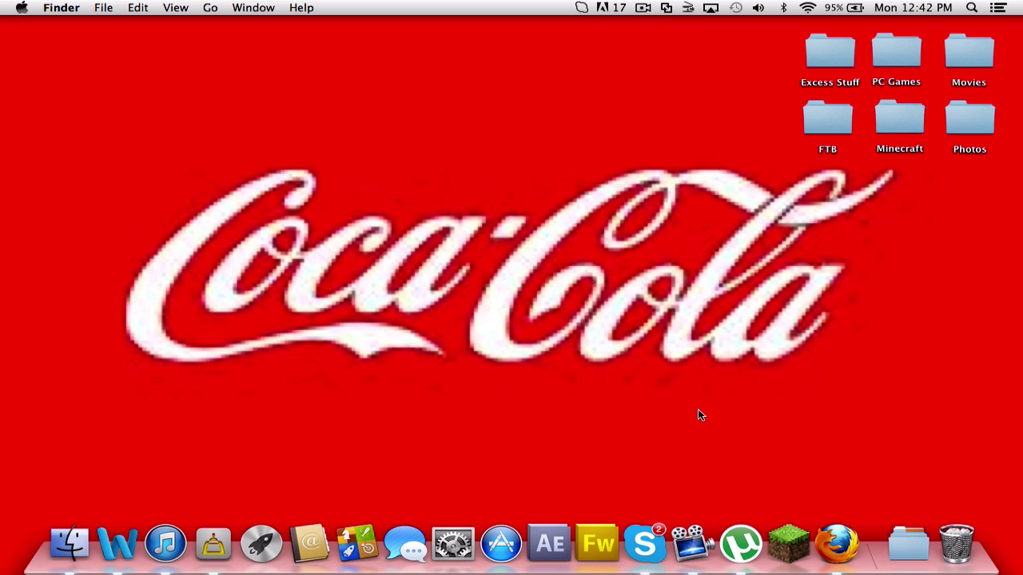
# Launch Minecraft with the remembered account, check the list of loaded mods, and return to the title screen
pyautogui.click(789, 543)
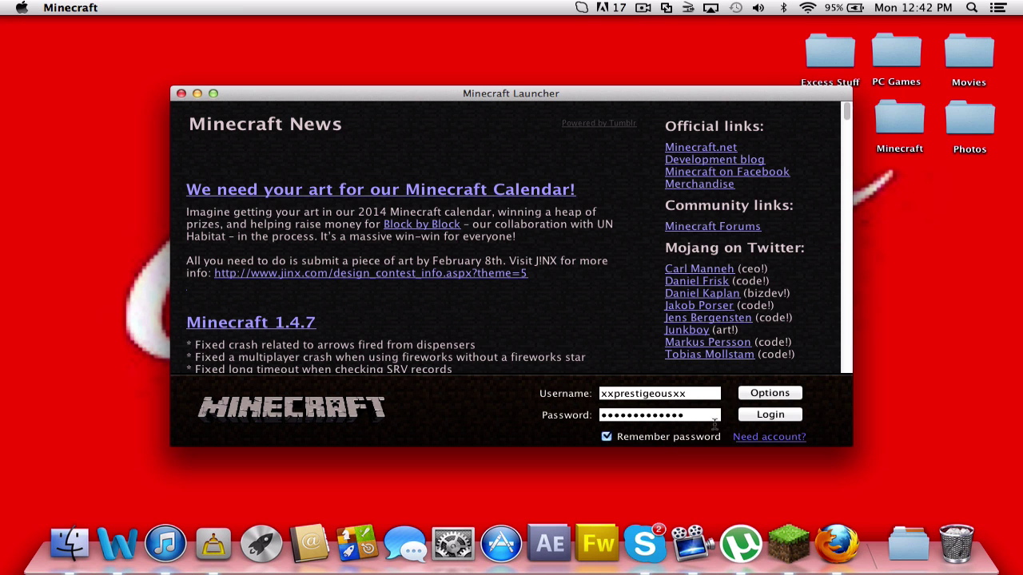
pyautogui.click(763, 416)
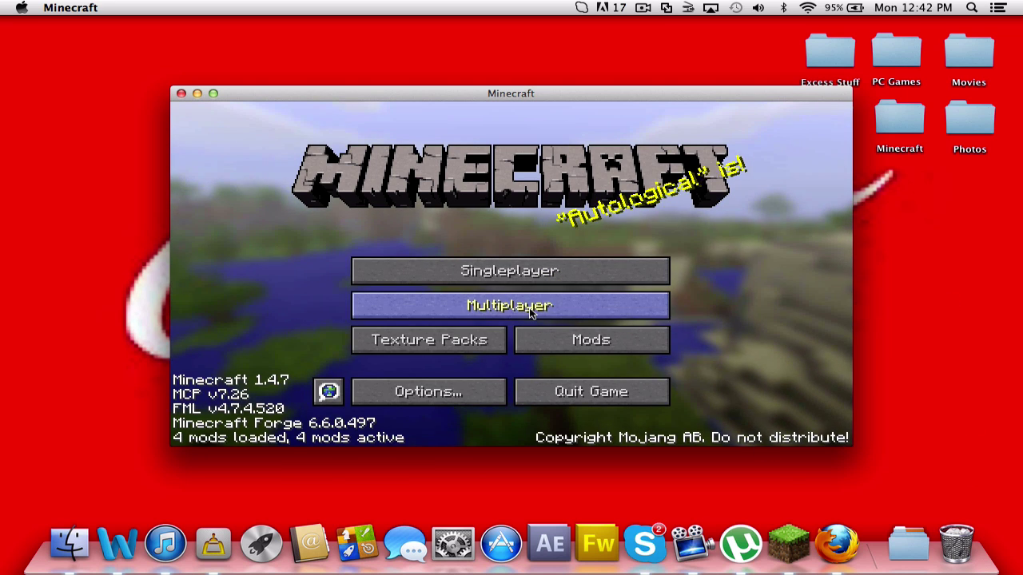
pyautogui.click(534, 339)
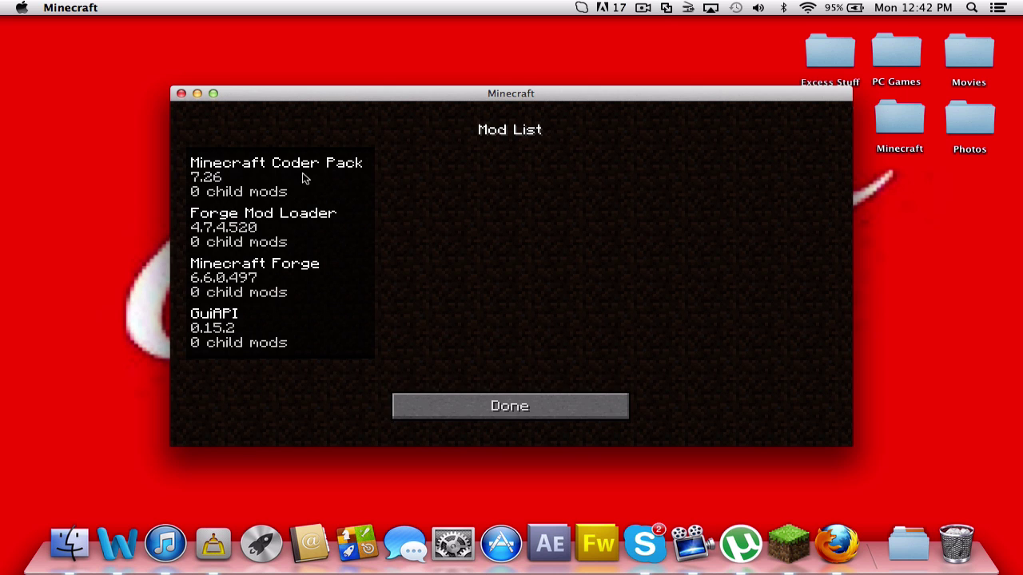
pyautogui.click(488, 407)
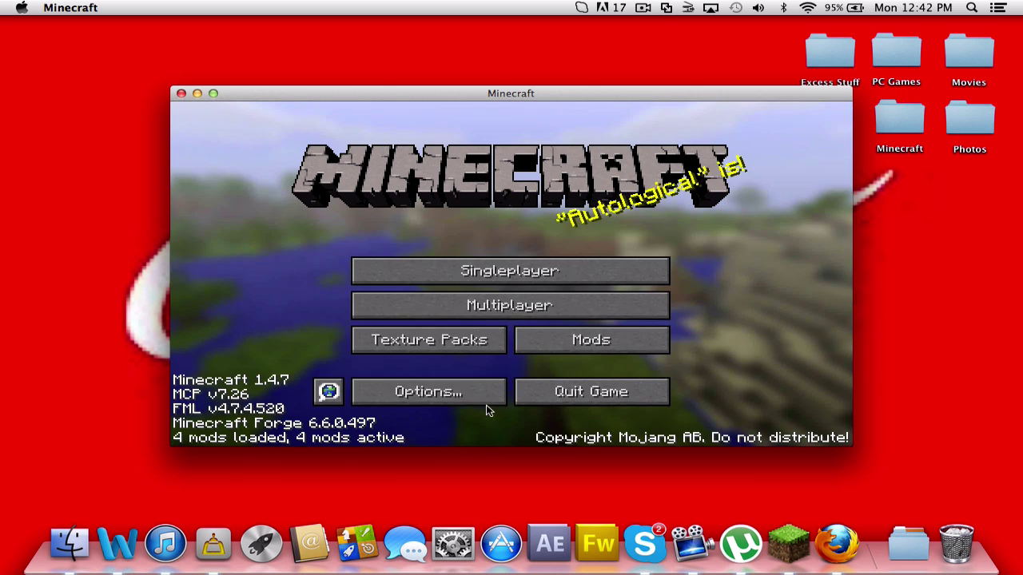
# Create a singleplayer world named New World in Survival mode
pyautogui.click(478, 277)
pyautogui.click(571, 385)
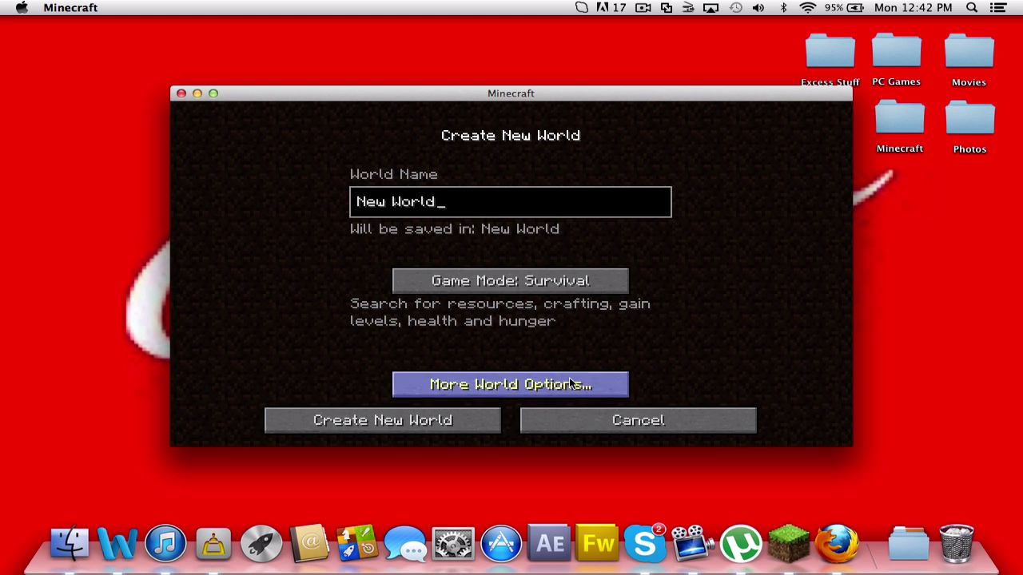
pyautogui.click(439, 410)
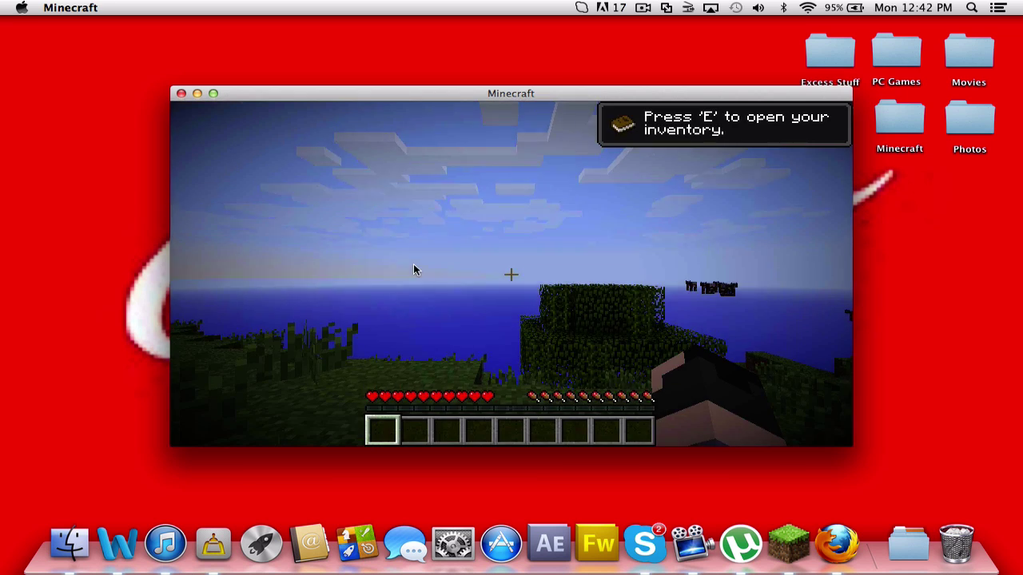
# Pause the new world, save it, and quit to the title screen
pyautogui.click(413, 270)
pyautogui.press('Escape')
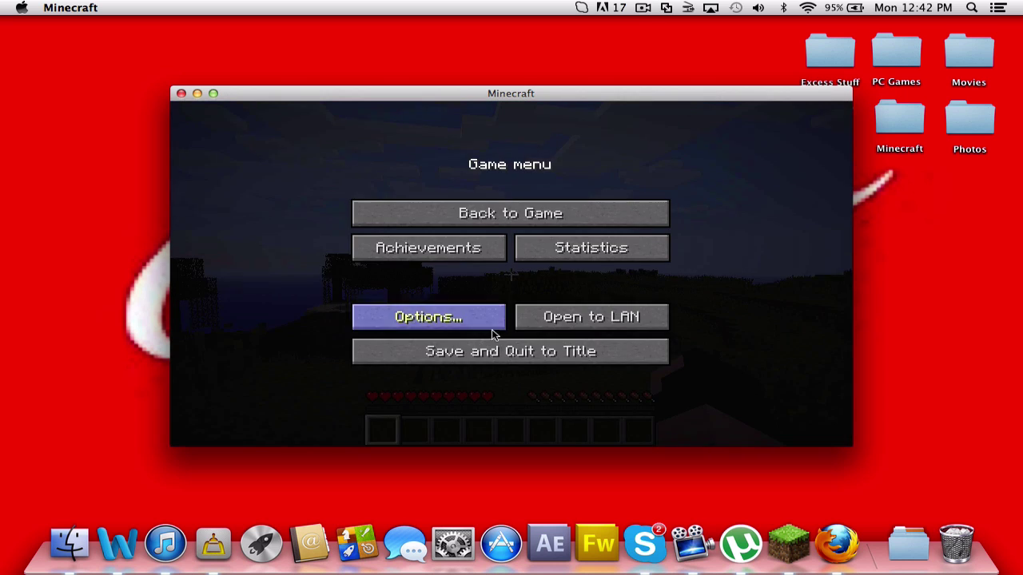
pyautogui.click(489, 344)
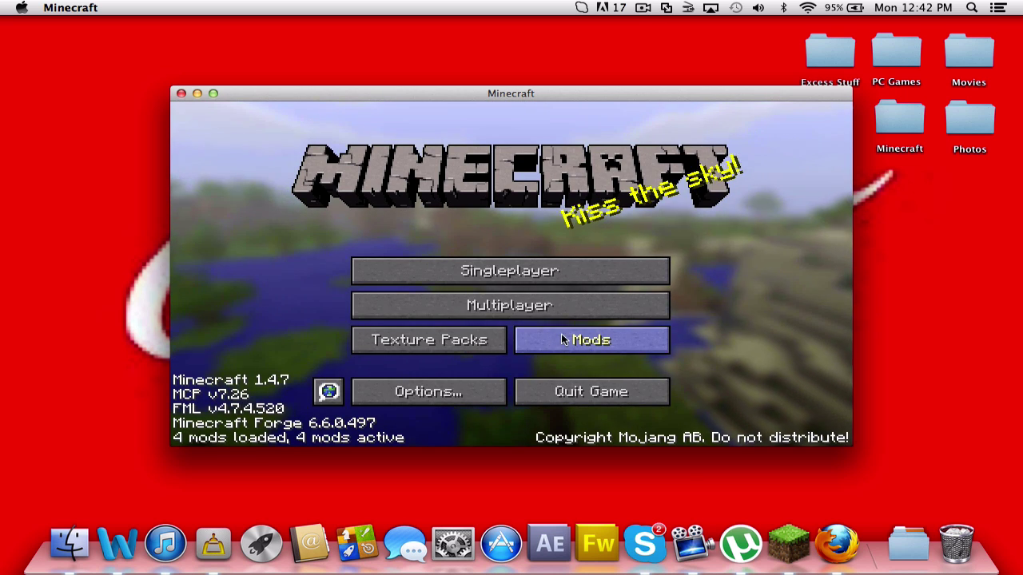
# Check the list of loaded mods again and close Minecraft
pyautogui.click(564, 340)
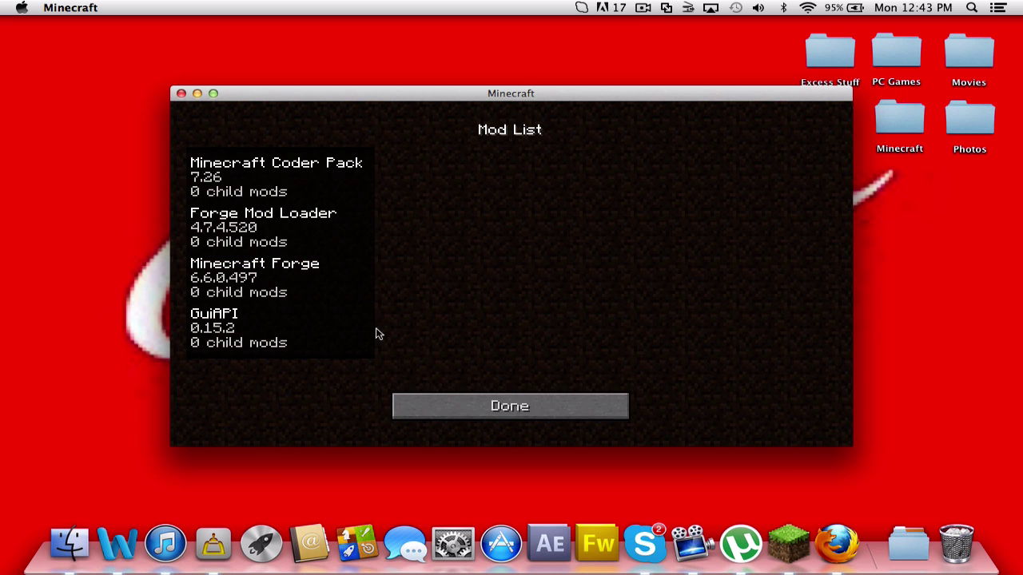
pyautogui.click(489, 401)
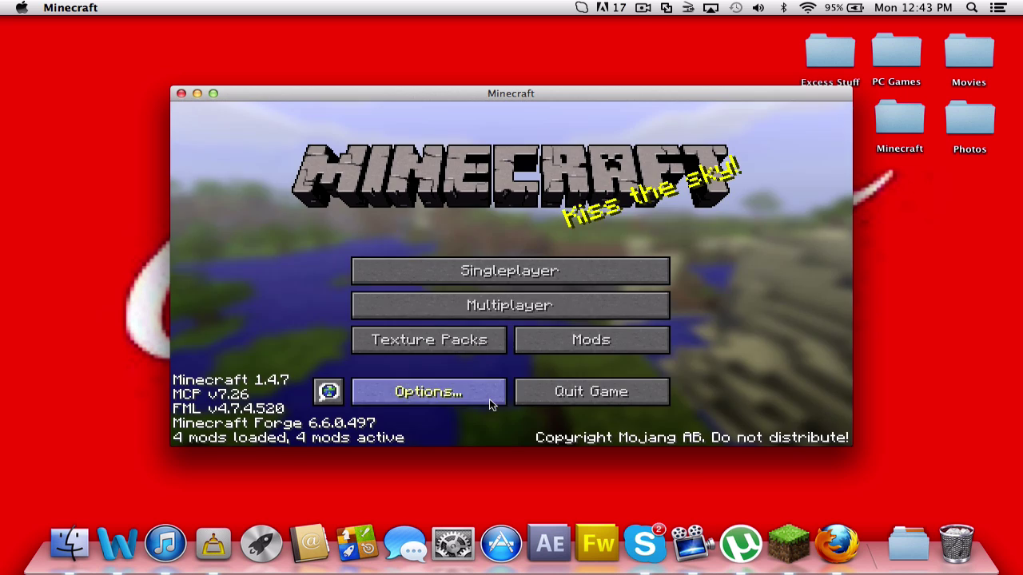
pyautogui.click(181, 93)
# Open the mods folder inside Library's Application Support minecraft folder to check the installed mod zips
pyautogui.click(210, 7)
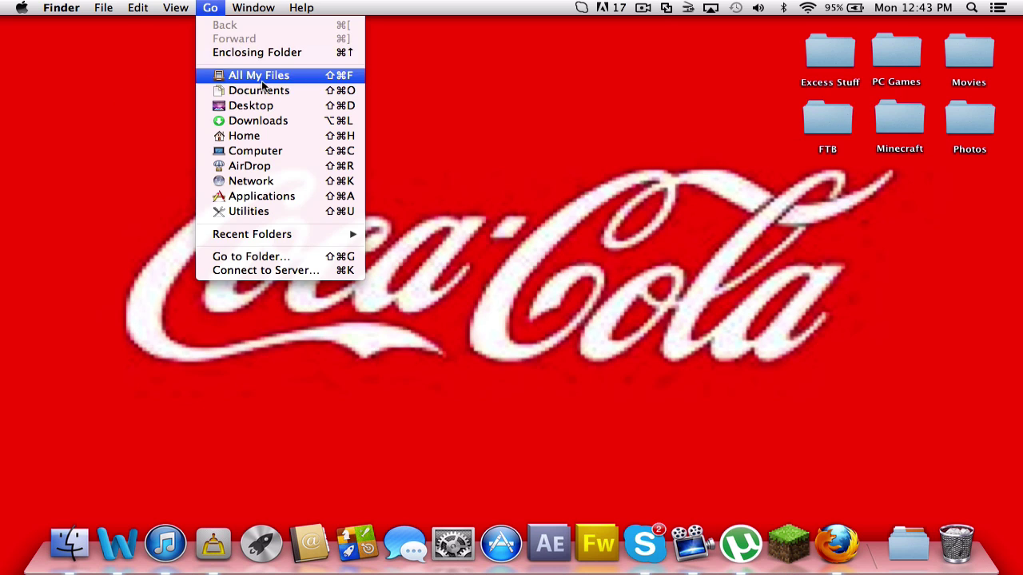
pyautogui.press('alt')
pyautogui.click(270, 152)
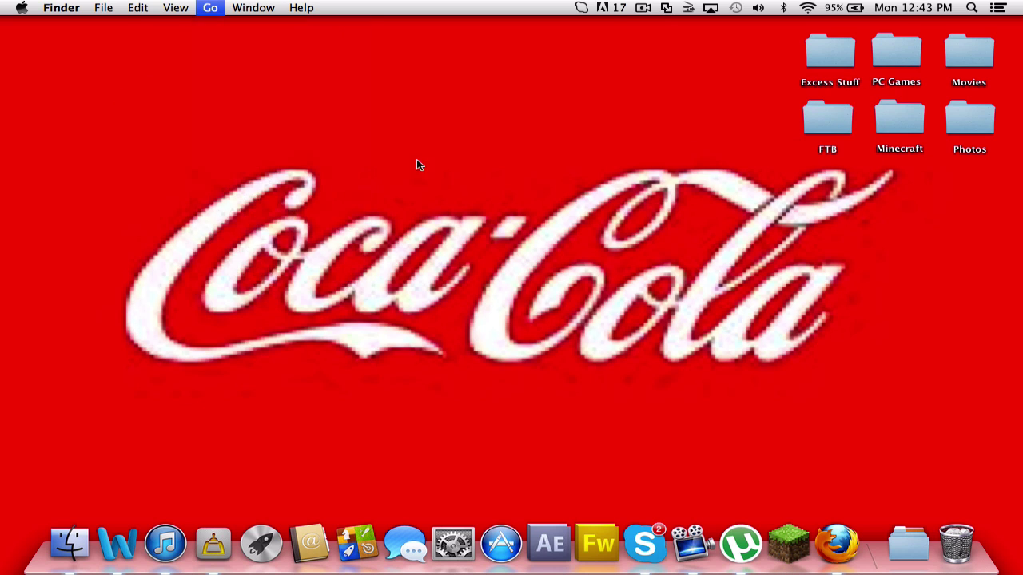
pyautogui.click(236, 94)
pyautogui.doubleClick(238, 99)
pyautogui.doubleClick(228, 169)
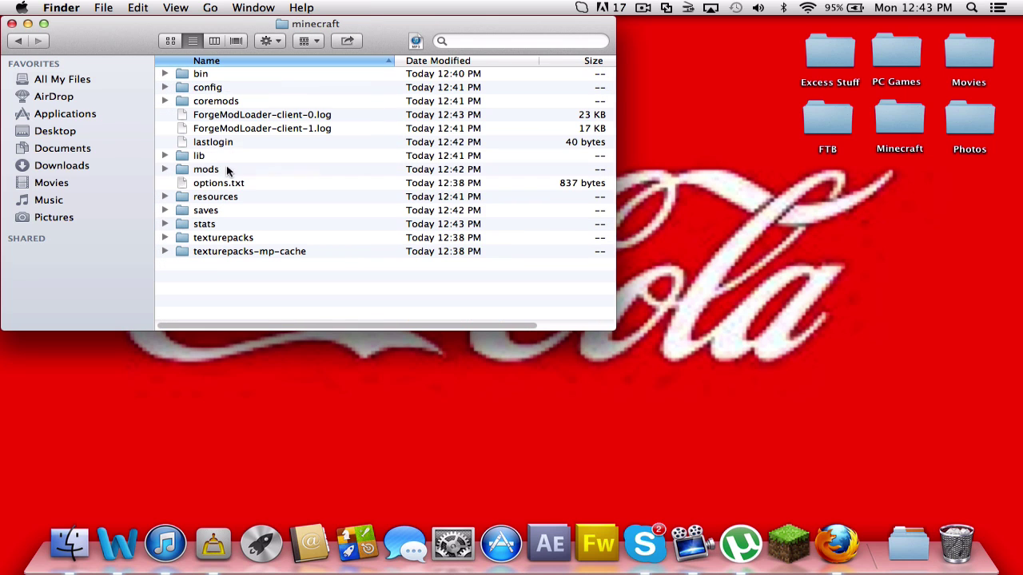
pyautogui.doubleClick(212, 168)
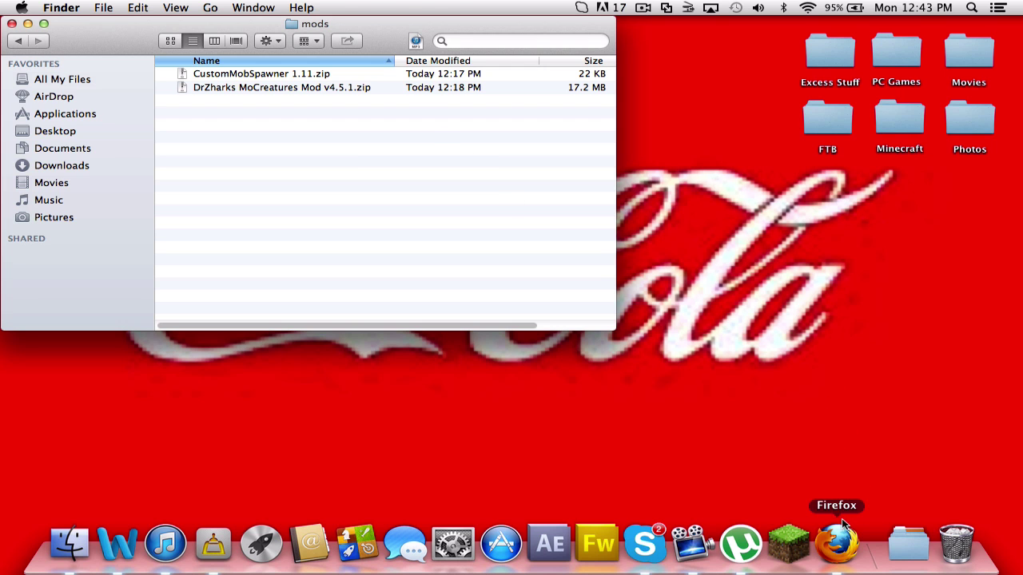
# Switch to Firefox and search Google for "mo's creatures"
pyautogui.click(839, 543)
pyautogui.click(852, 67)
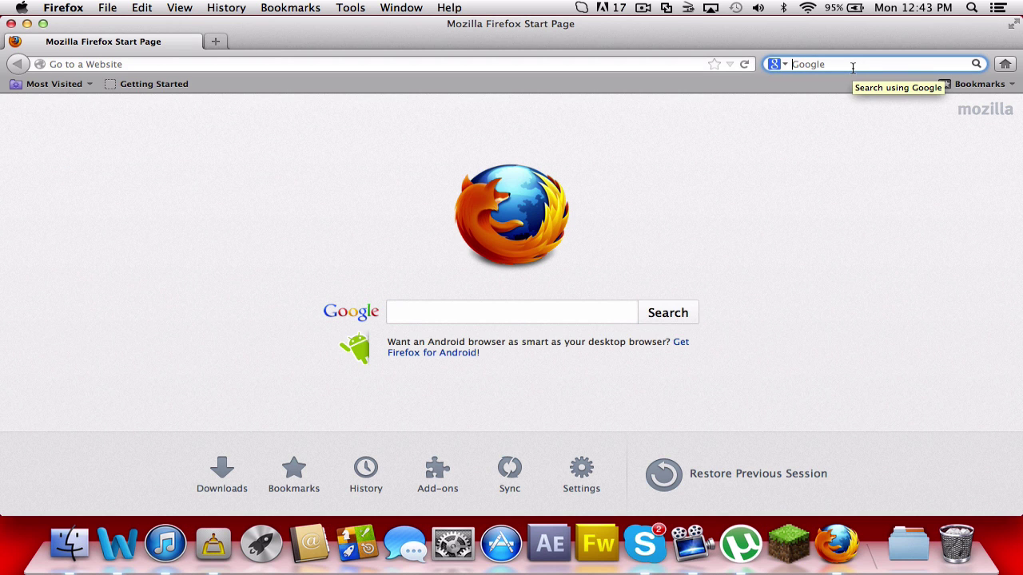
pyautogui.write("mo's")
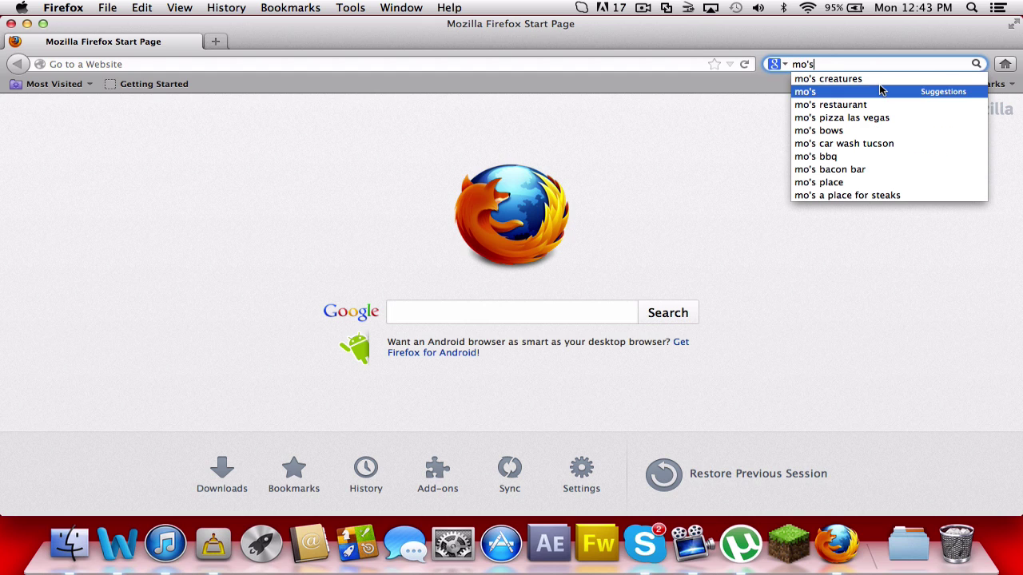
pyautogui.click(827, 79)
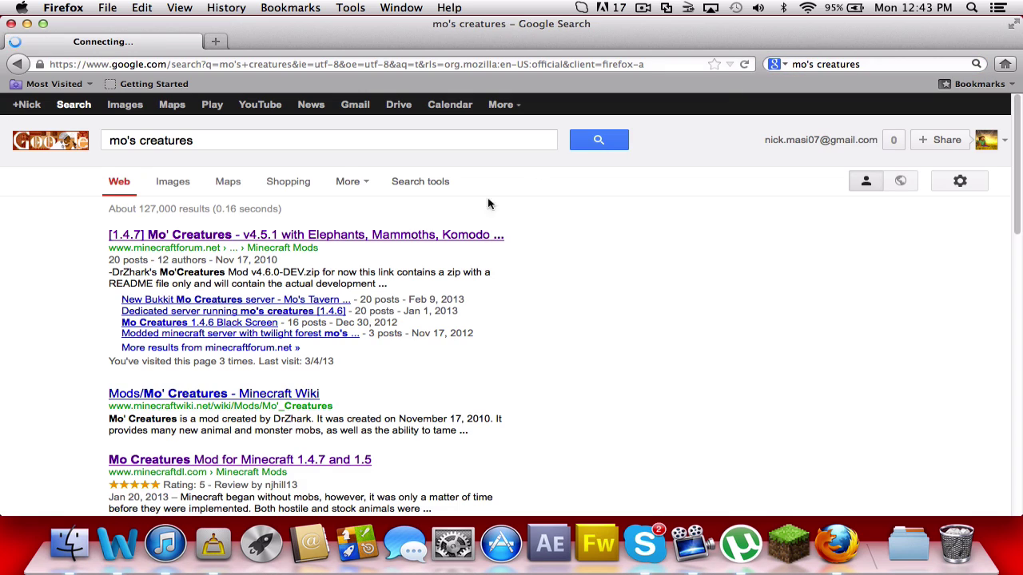
# Open the Mo' Creatures v4.5.1 topic on Minecraft Forum and examine its download section and other files needed
pyautogui.click(290, 235)
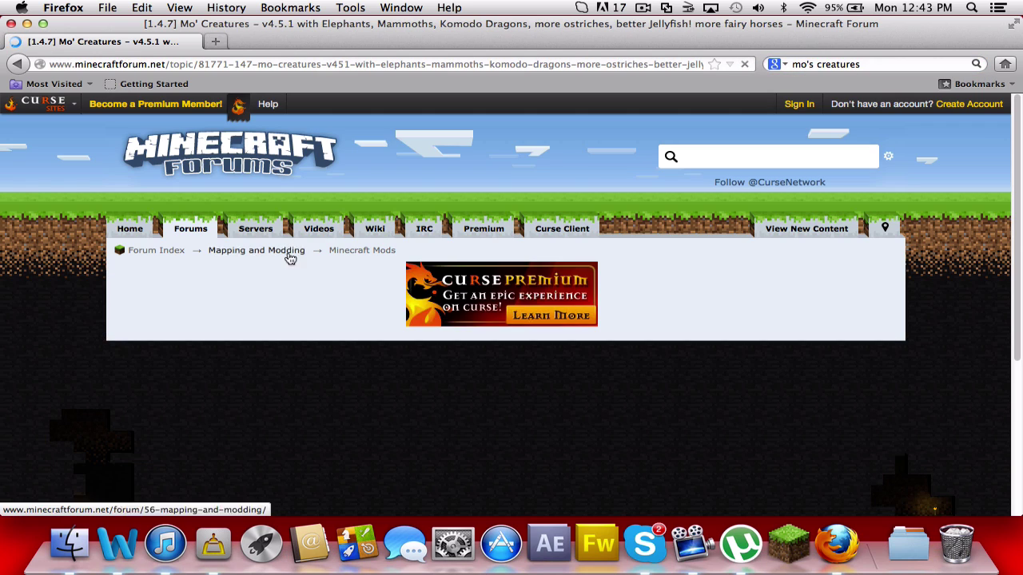
pyautogui.scroll(-10, 290, 264)
pyautogui.scroll(-5, 289, 282)
pyautogui.scroll(-5, 289, 282)
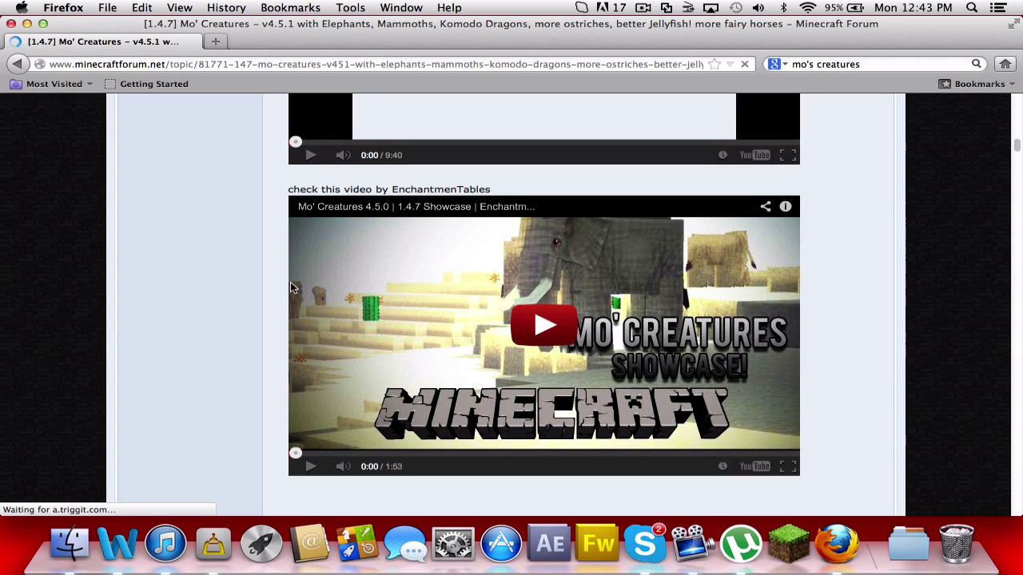
pyautogui.scroll(-20, 290, 282)
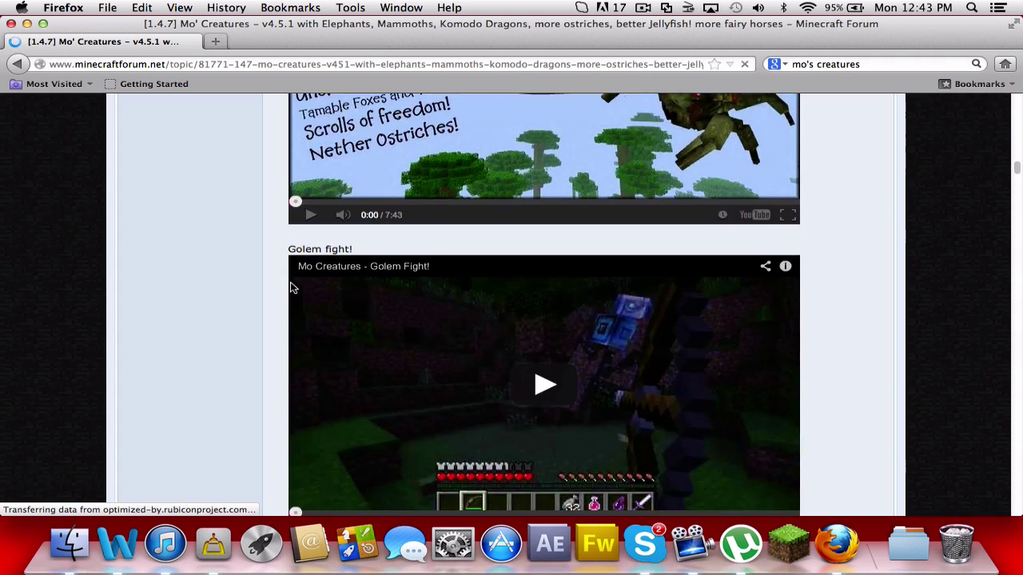
pyautogui.scroll(-8, 290, 286)
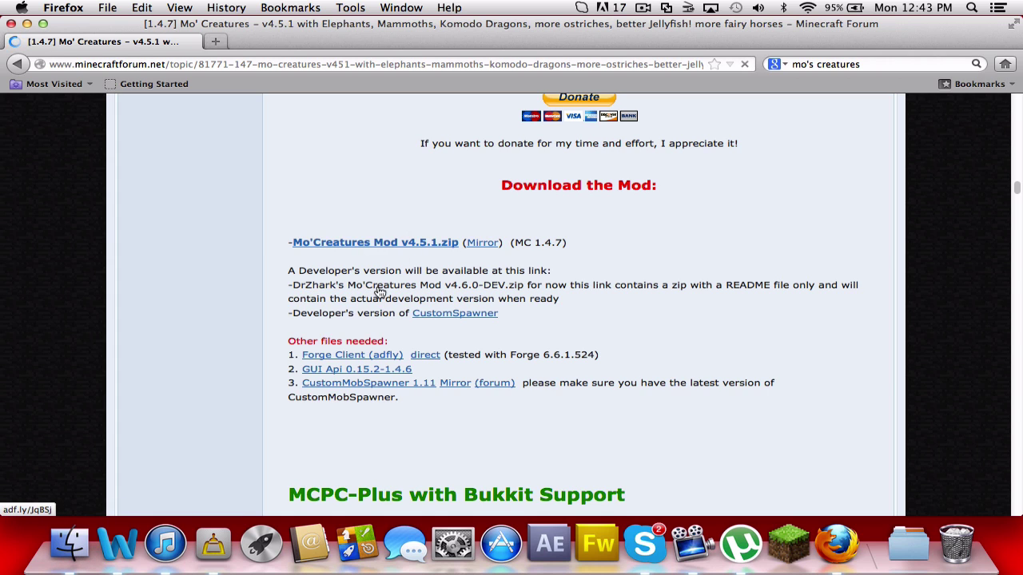
# Close the browser window and extract the DrZharks MoCreatures Mod v4.5.1 and CustomMobSpawner 1.11 zips inside the mods folder
pyautogui.click(11, 24)
pyautogui.doubleClick(229, 90)
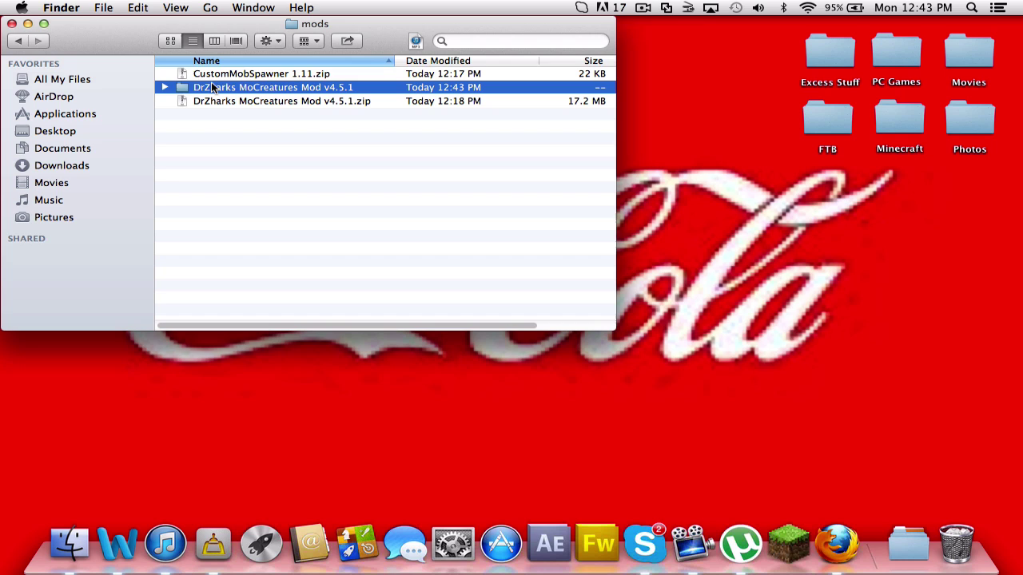
pyautogui.doubleClick(212, 74)
# Move the CustomMobSpawner 1.11 and DrZharks MoCreatures Mod v4.5.1 zips from the mods folder to the desktop and close the folder
pyautogui.click(206, 91)
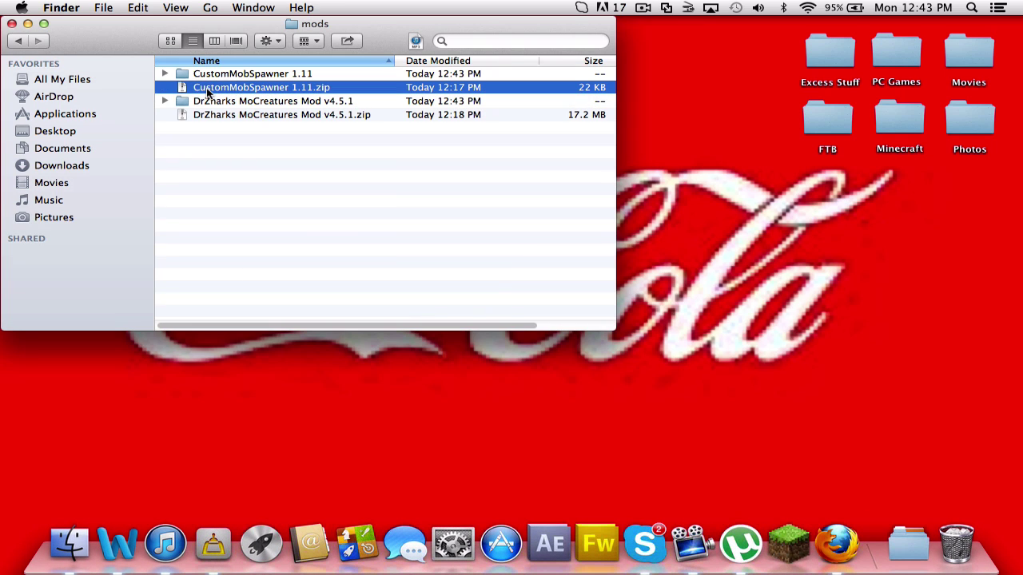
pyautogui.moveTo(206, 90); pyautogui.dragTo(605, 187)
pyautogui.click(281, 85)
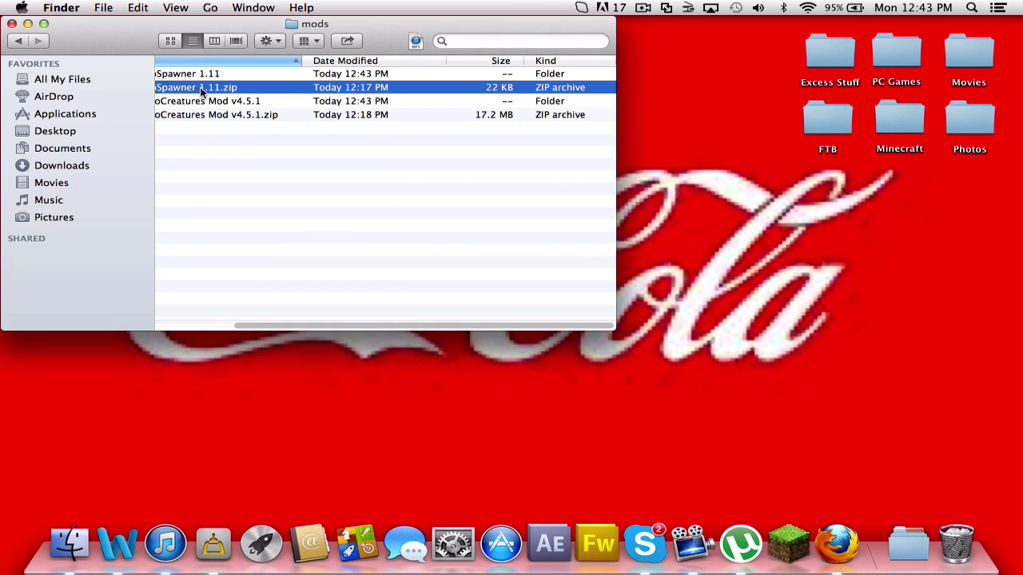
pyautogui.moveTo(200, 92); pyautogui.dragTo(850, 325)
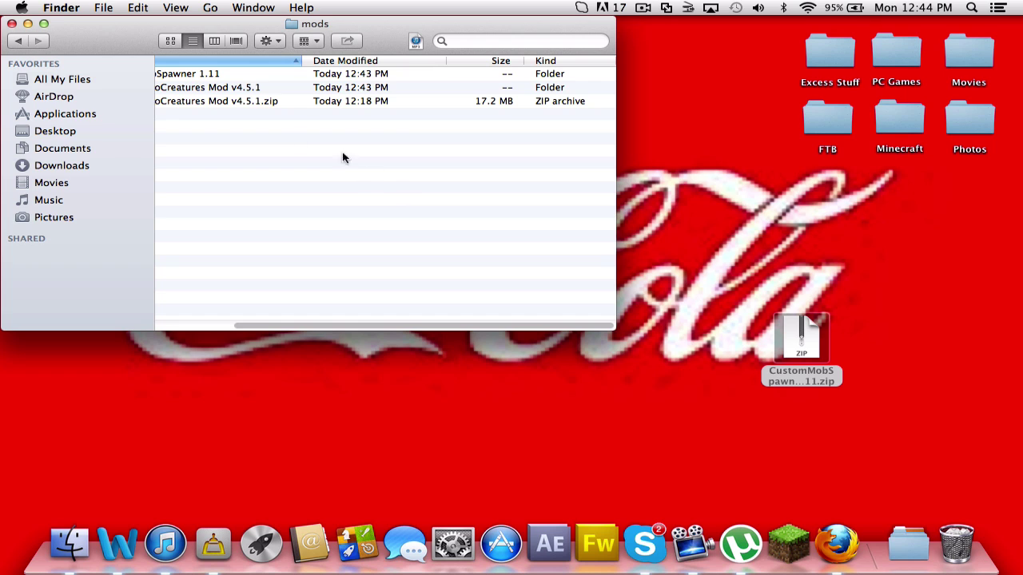
pyautogui.moveTo(202, 97); pyautogui.dragTo(936, 365)
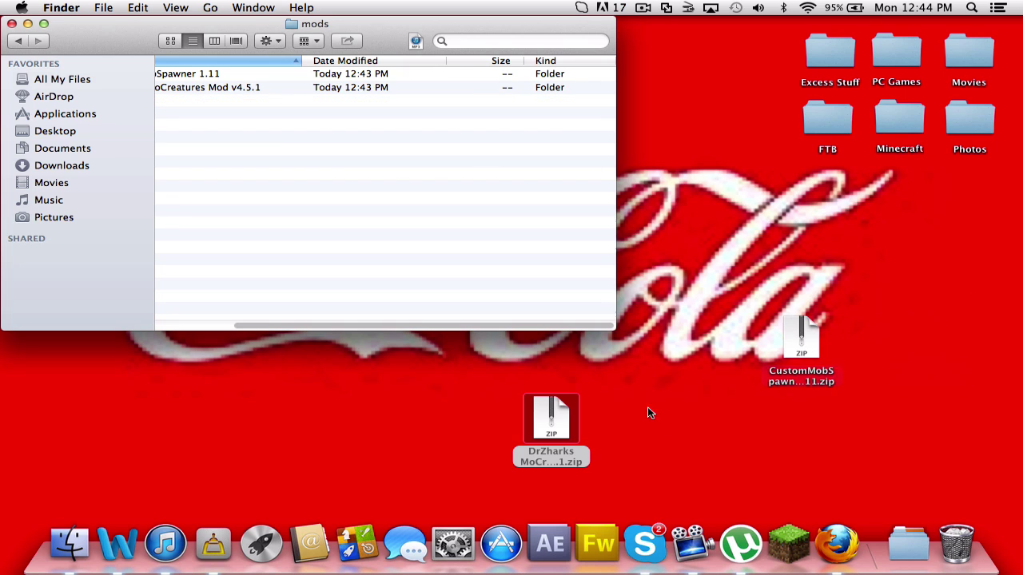
pyautogui.click(12, 23)
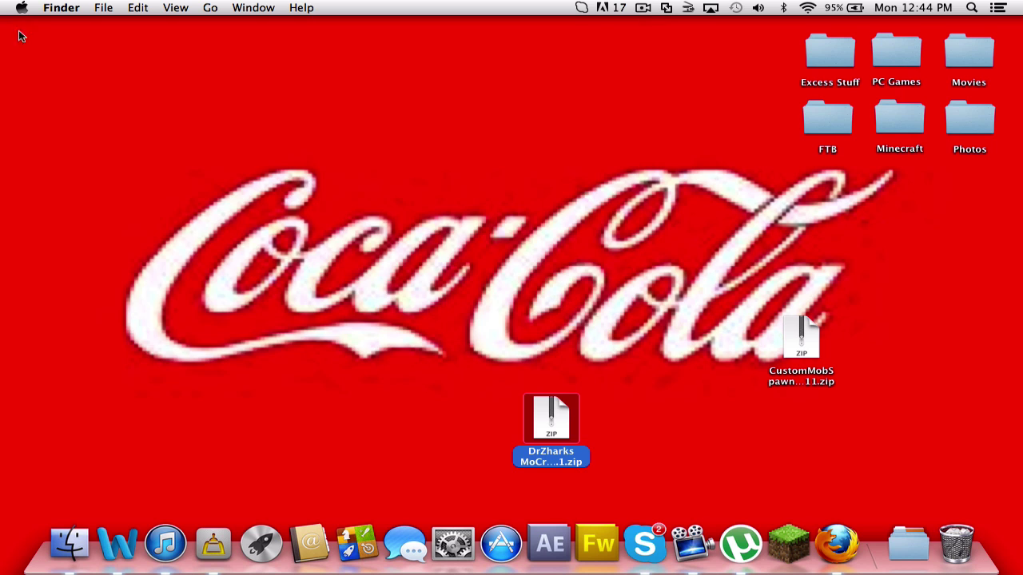
# Launch Minecraft with the saved login and check the mod list for DrZhark's CustomSpawner and Mo'Creatures
pyautogui.click(809, 544)
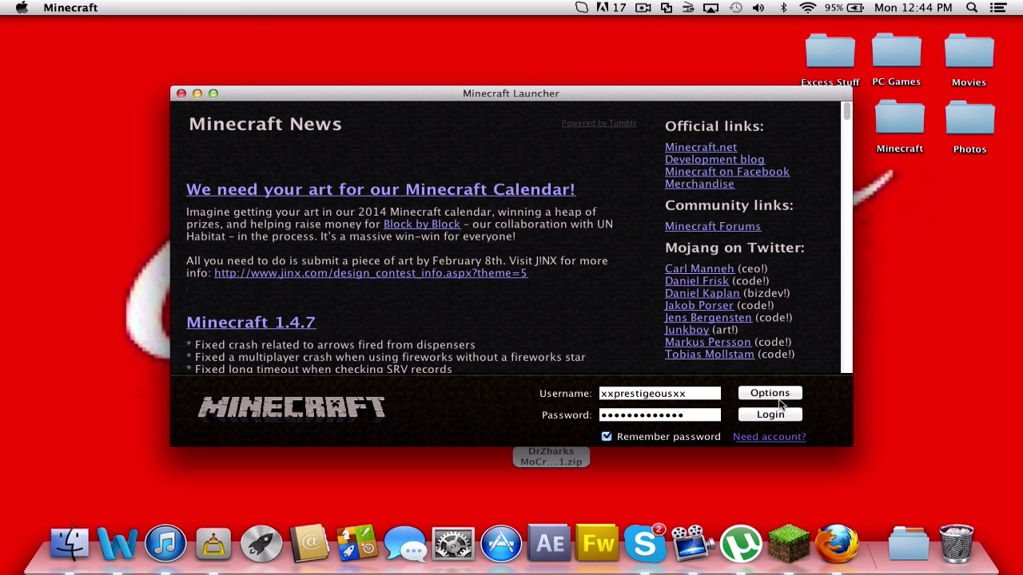
pyautogui.click(784, 415)
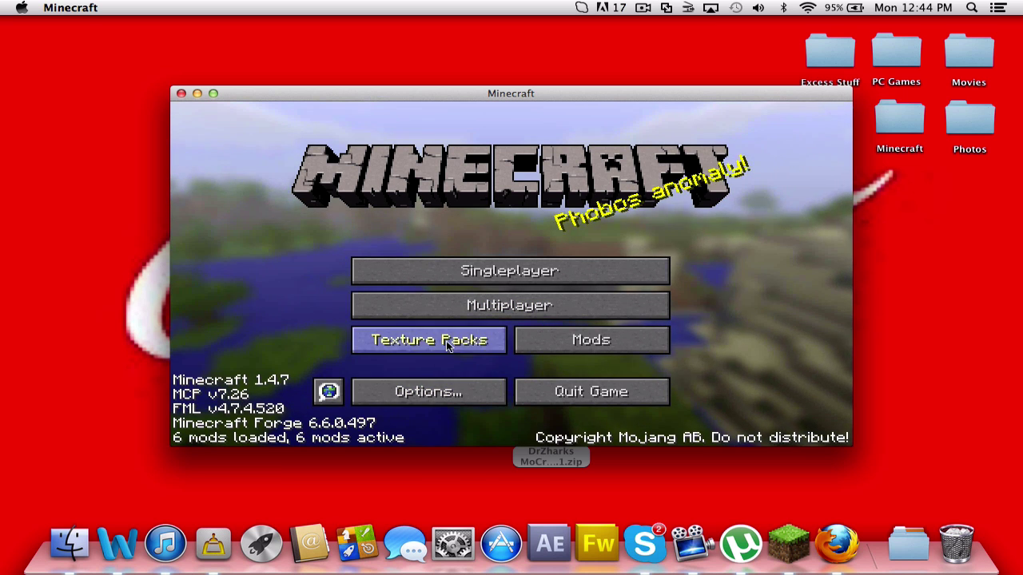
pyautogui.click(543, 334)
pyautogui.scroll(-2, 227, 336)
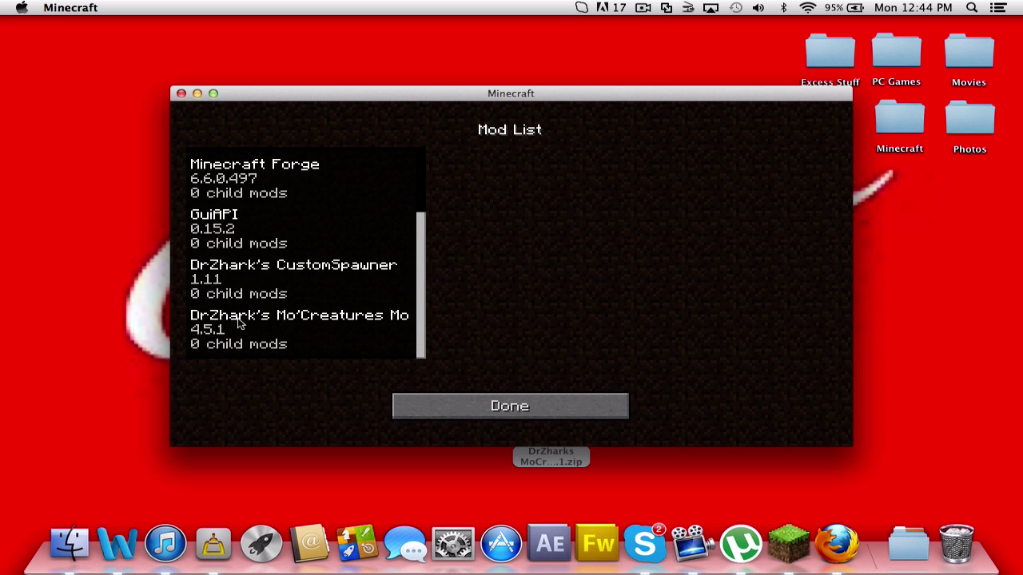
pyautogui.scroll(2, 348, 277)
pyautogui.click(520, 405)
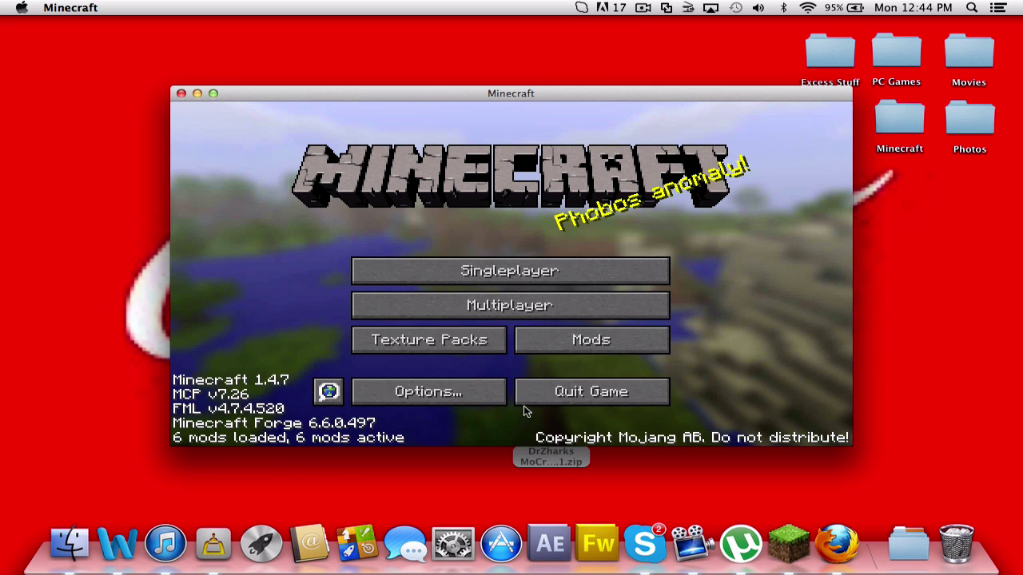
# Minimize Minecraft and open the mods folder inside Library's Application Support minecraft folder
pyautogui.click(196, 93)
pyautogui.moveTo(565, 406); pyautogui.dragTo(728, 348)
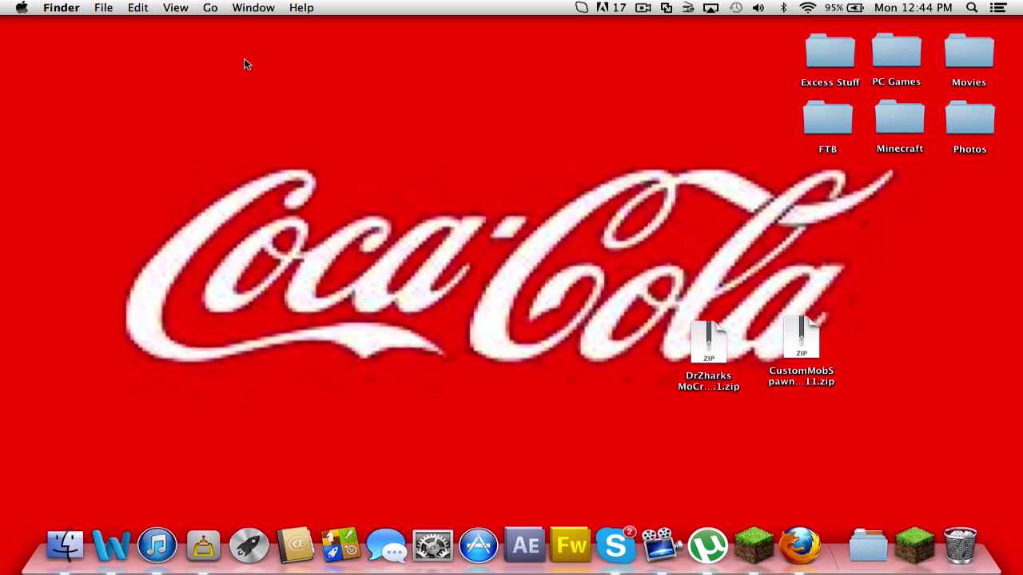
pyautogui.click(253, 7)
pyautogui.moveTo(218, 9)
pyautogui.press('alt')
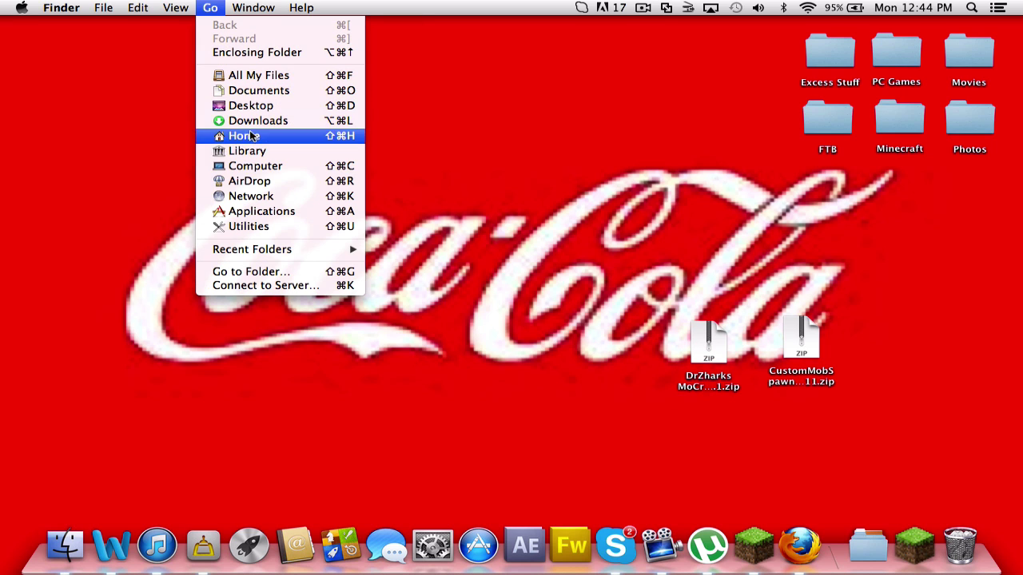
pyautogui.click(247, 151)
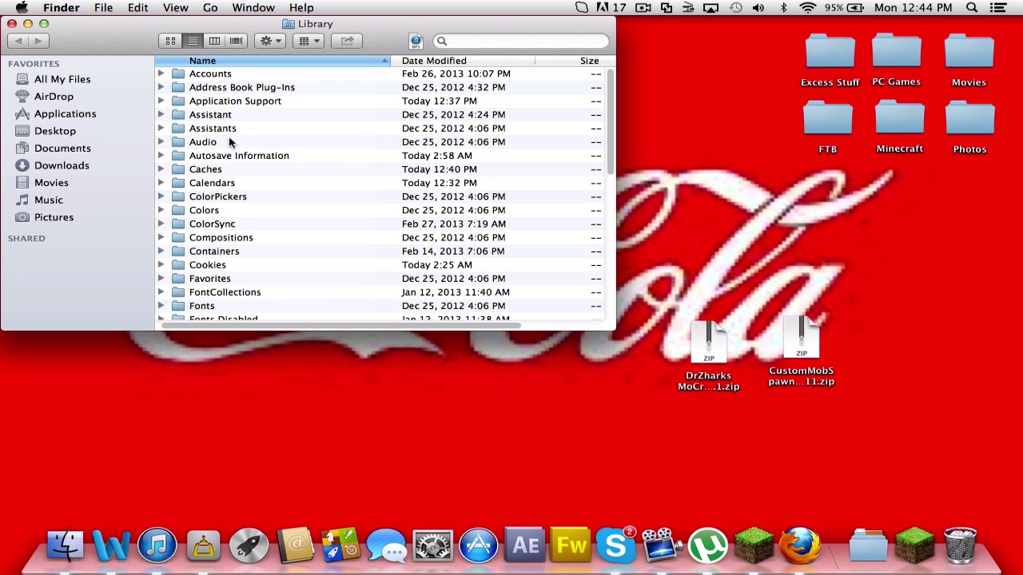
pyautogui.click(233, 103)
pyautogui.doubleClick(233, 102)
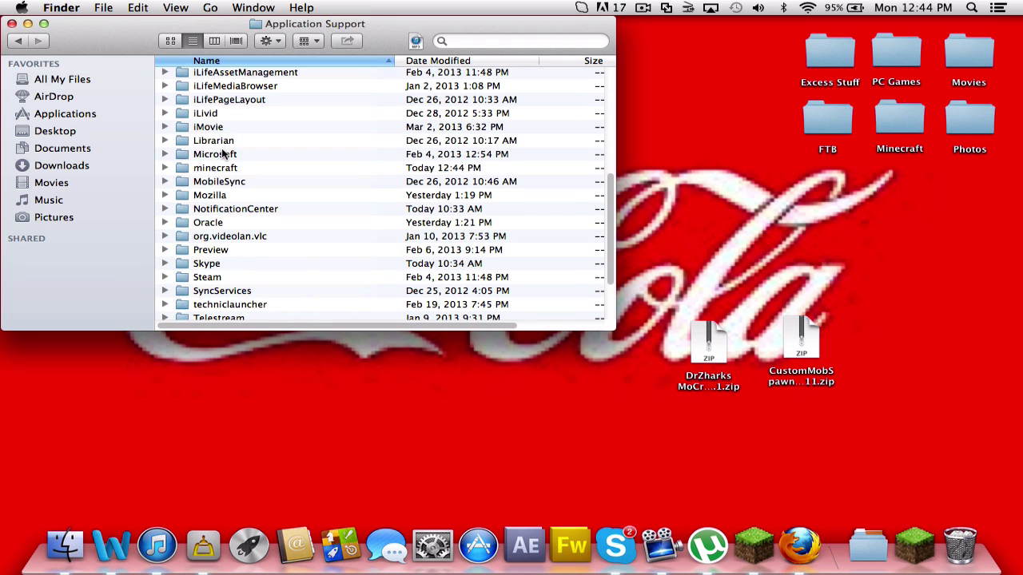
pyautogui.doubleClick(222, 169)
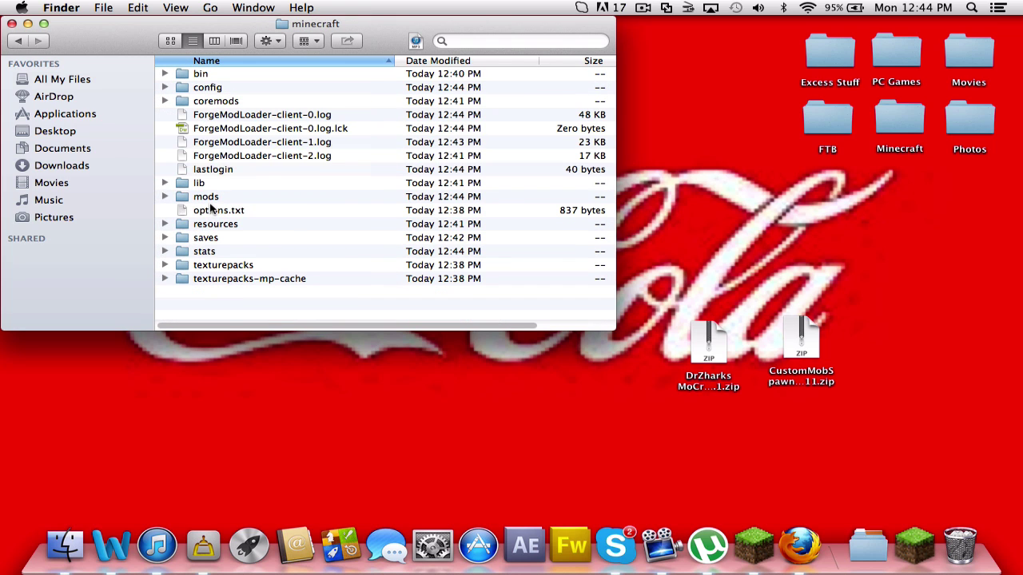
pyautogui.doubleClick(210, 198)
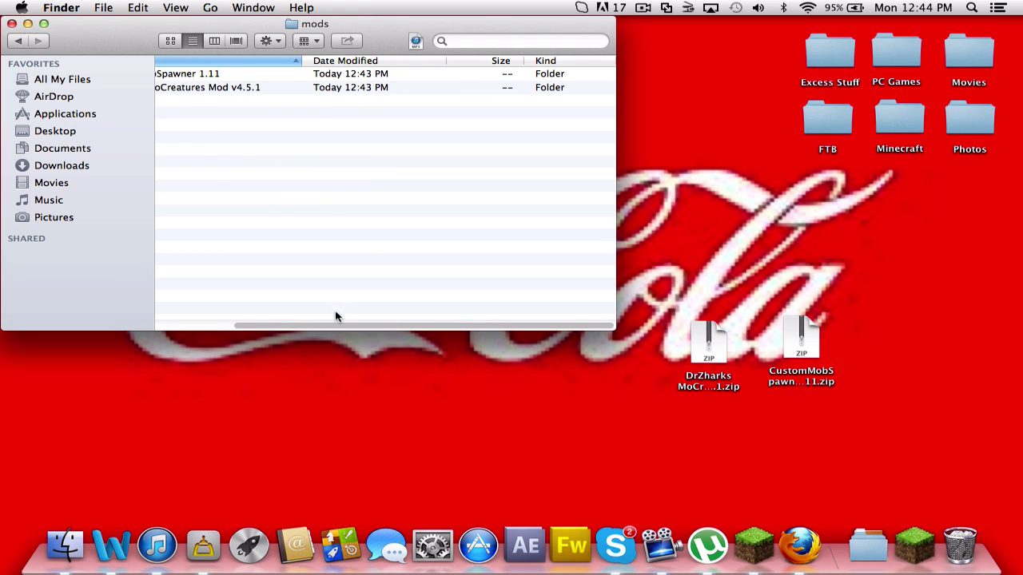
# Check the names of the extracted mod folders, reposition the DrZharks zip on the desktop, and close the mods folder
pyautogui.moveTo(335, 322); pyautogui.dragTo(228, 308)
pyautogui.moveTo(702, 357); pyautogui.dragTo(720, 263)
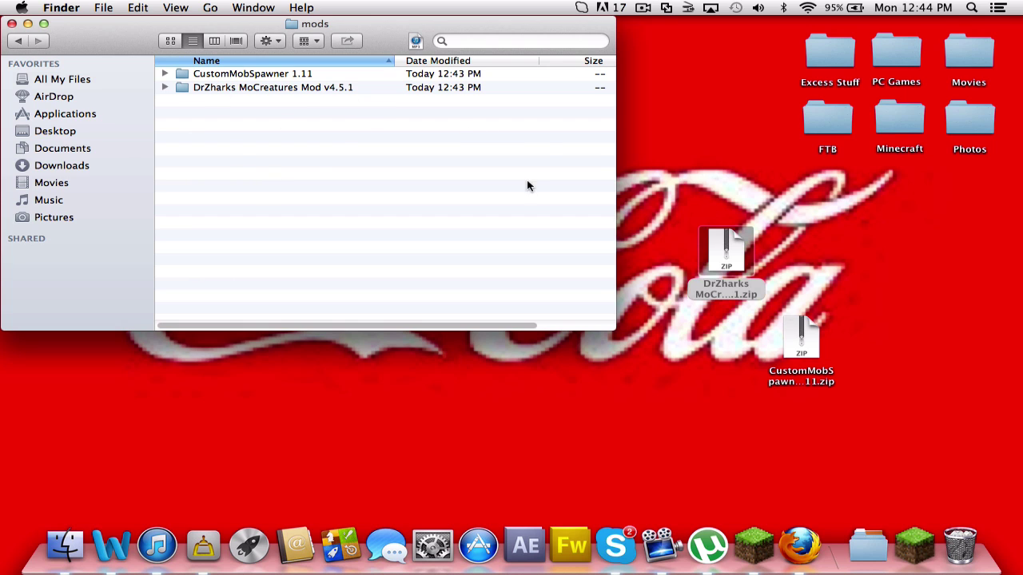
pyautogui.click(12, 23)
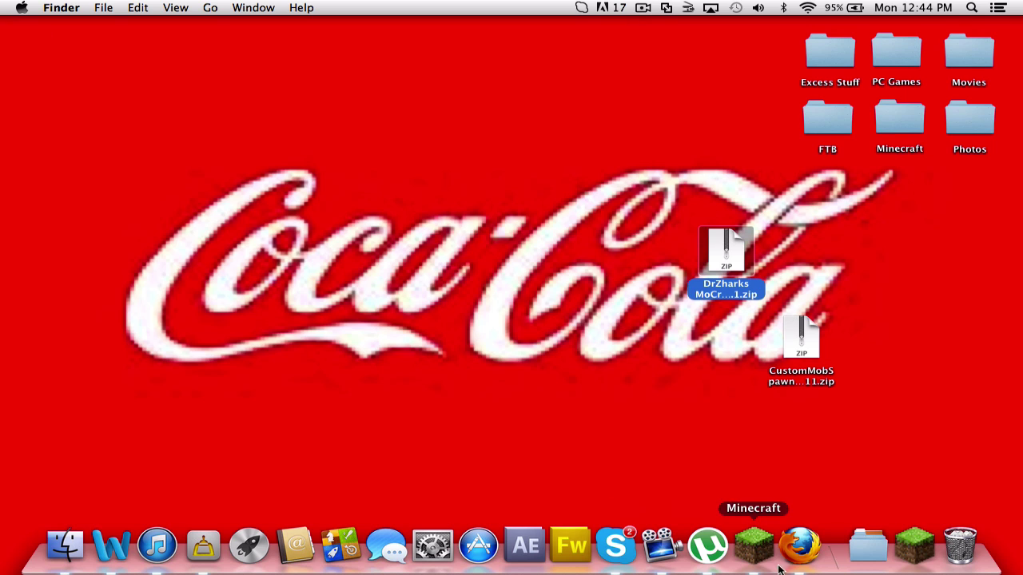
# Restore Minecraft and start a new singleplayer world named "MO'S CREATURES MOD!!!!"
pyautogui.click(900, 551)
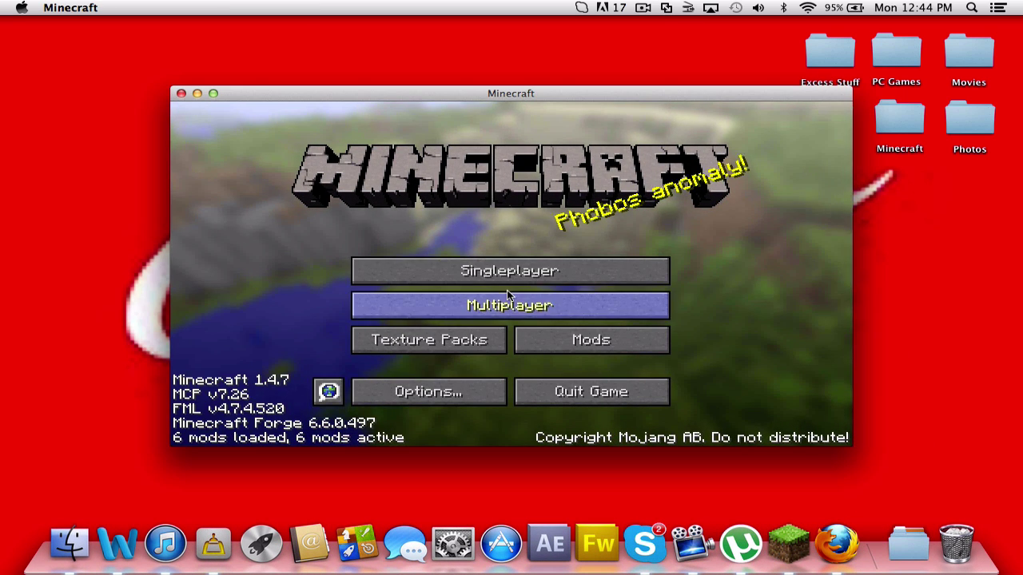
pyautogui.click(505, 273)
pyautogui.click(622, 391)
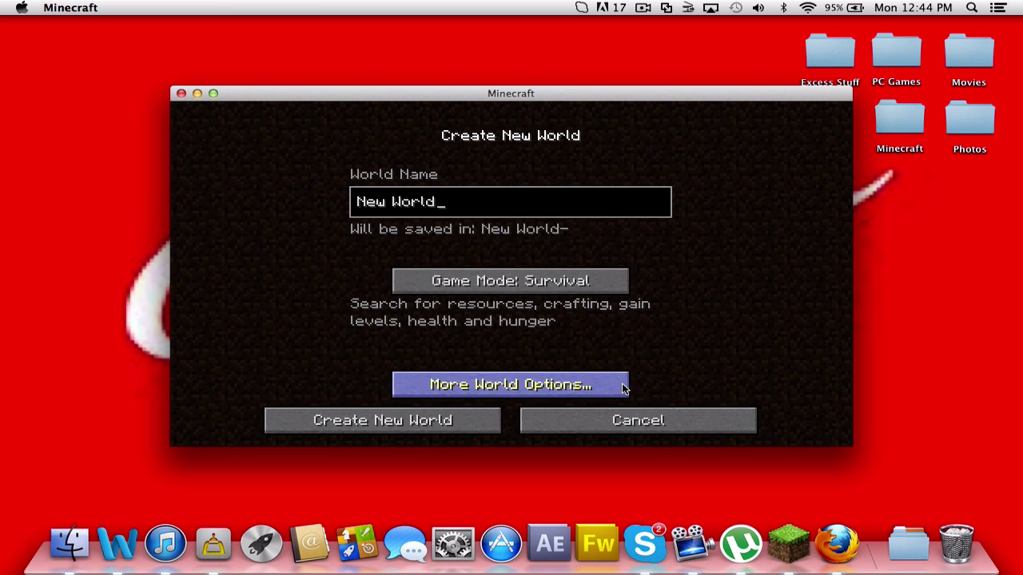
pyautogui.press('BackSpace')
pyautogui.press('BackSpace')
pyautogui.press('BackSpace')
pyautogui.press('BackSpace')
pyautogui.press('BackSpace')
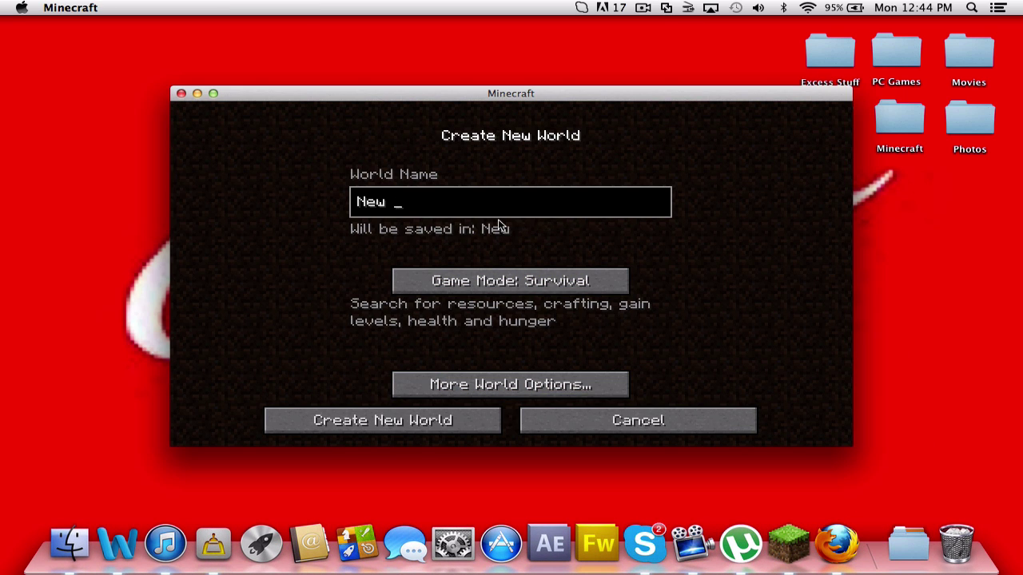
pyautogui.press('BackSpace')
pyautogui.press('BackSpace')
pyautogui.write('MO')
pyautogui.write("'s")
pyautogui.write('S CREA')
pyautogui.write('TURES')
pyautogui.write(' MOD')
pyautogui.write('!!!!')
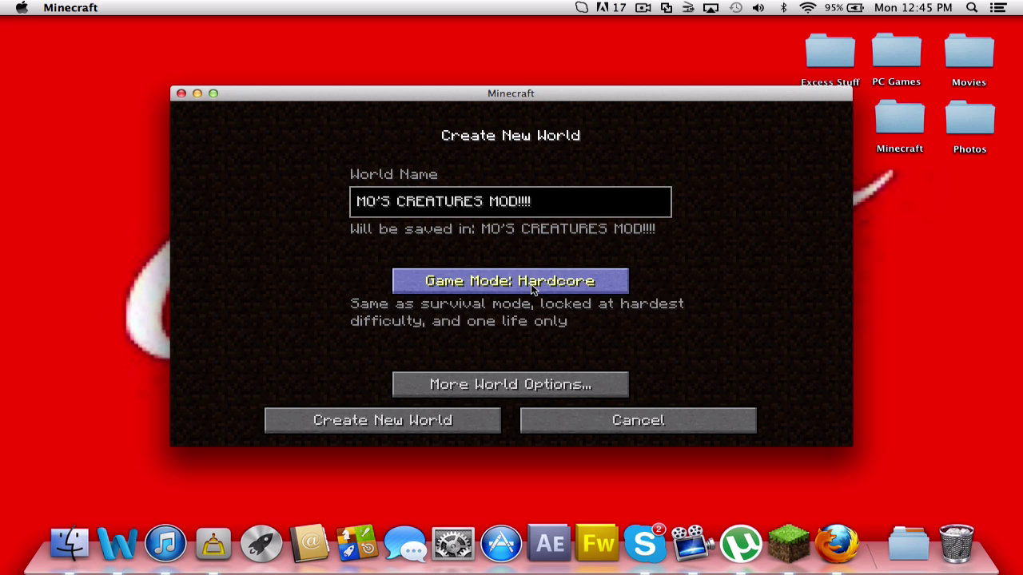
# Create the world in Creative game mode and enlarge the game window
pyautogui.click(532, 289)
pyautogui.click(448, 415)
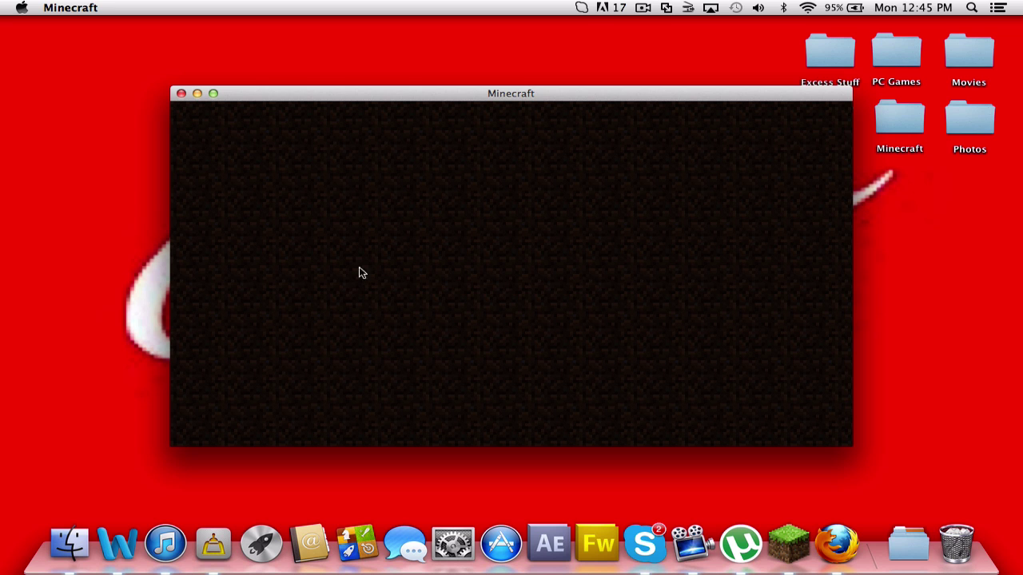
pyautogui.click(213, 94)
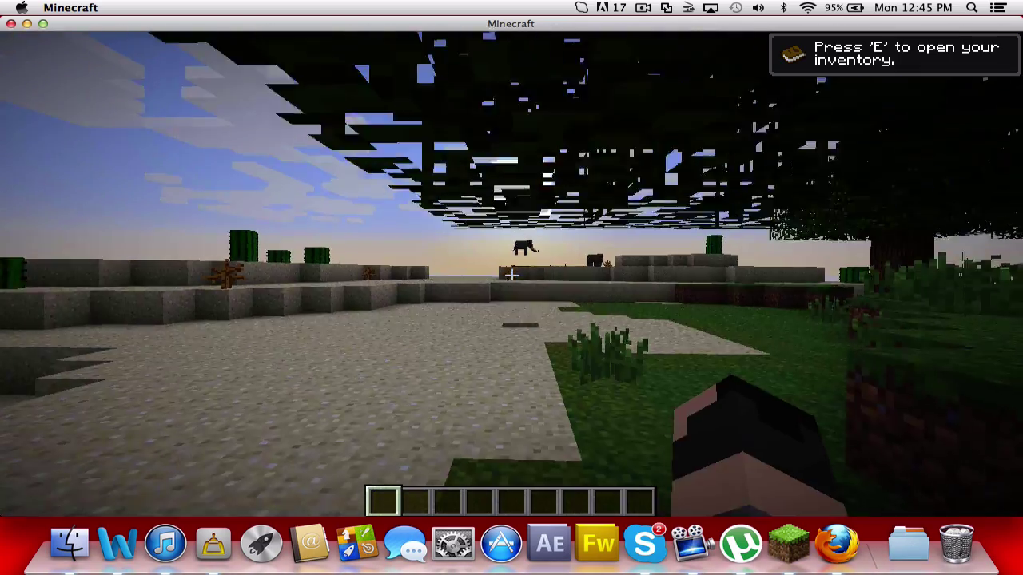
# Explore the desert near the spawn point and browse the creative inventory's full item list for the mod's items and spawn eggs
pyautogui.press('space')
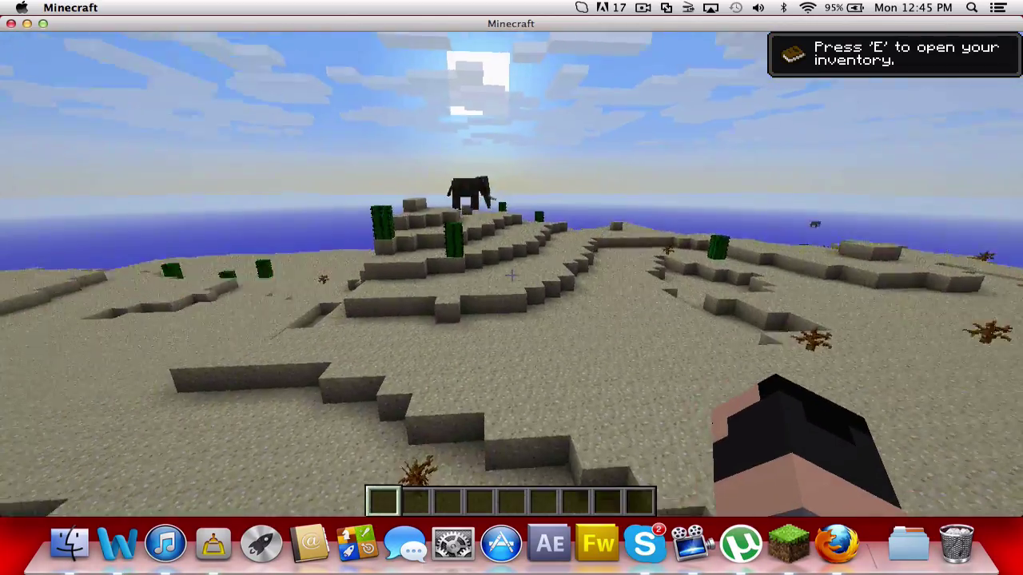
pyautogui.press('e')
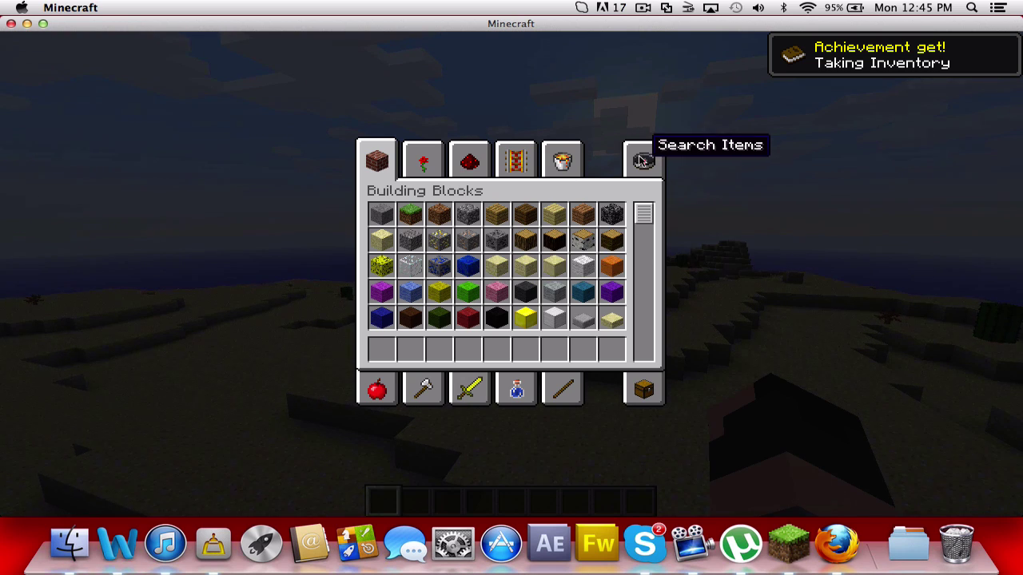
pyautogui.click(641, 161)
pyautogui.moveTo(641, 251); pyautogui.dragTo(641, 278)
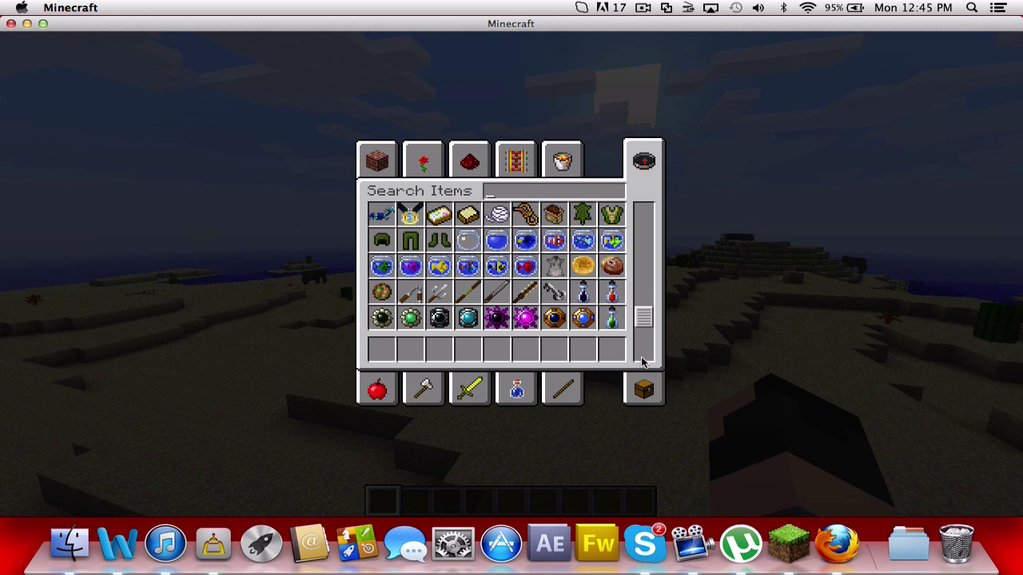
pyautogui.scroll(-3, 647, 330)
pyautogui.scroll(-5, 647, 338)
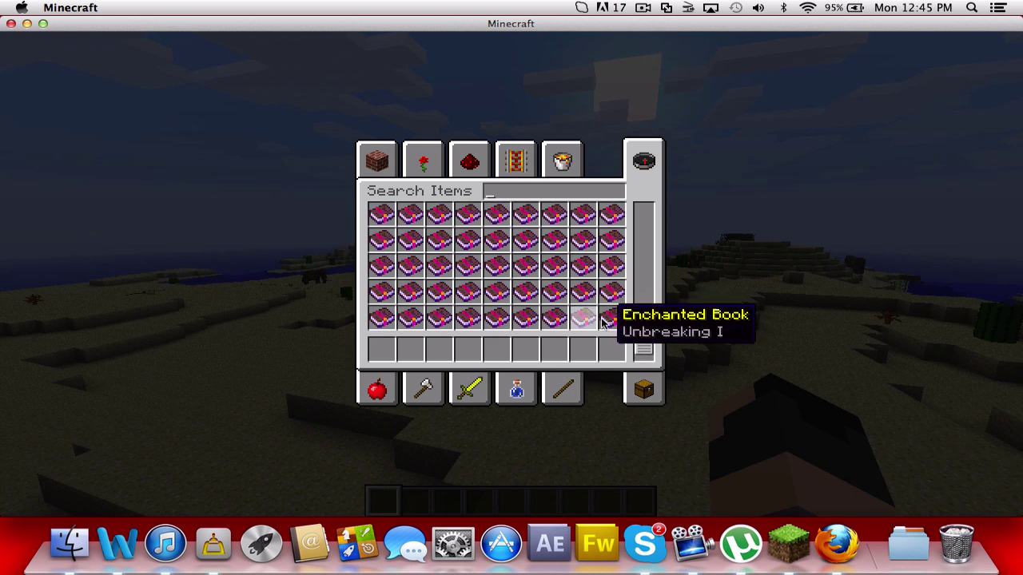
pyautogui.scroll(3, 647, 340)
pyautogui.moveTo(647, 337); pyautogui.dragTo(657, 310)
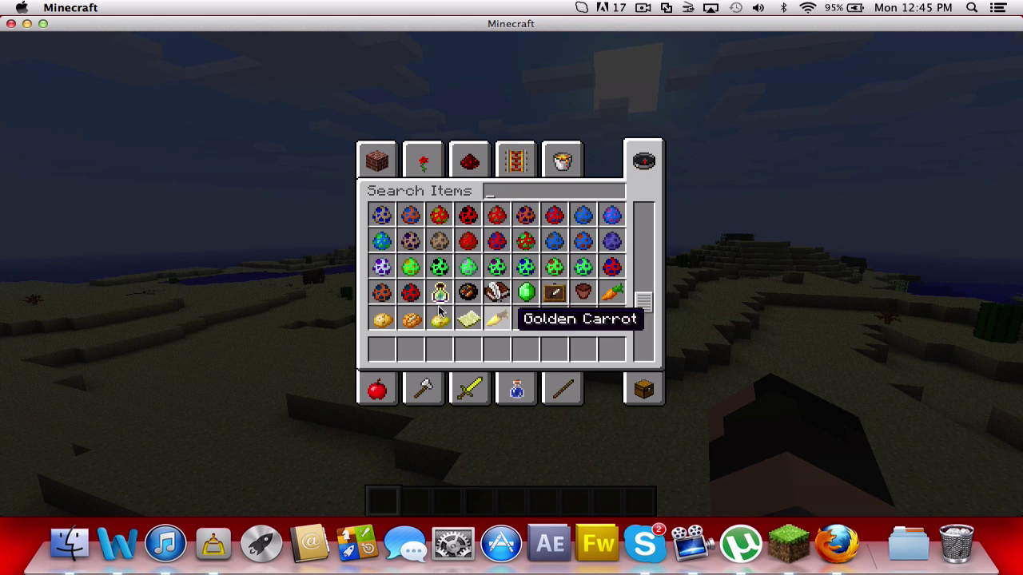
# Place a stack of Spawn Komodo Dragon eggs in the first hotbar slot and a Spawn Ostrich egg in the second
pyautogui.click(410, 293)
pyautogui.click(395, 350)
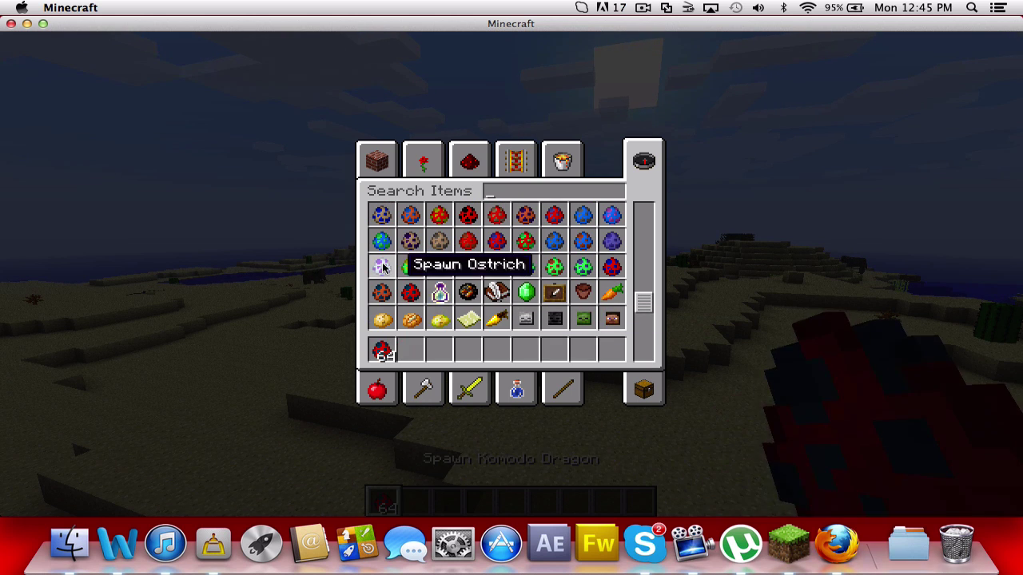
pyautogui.click(381, 266)
pyautogui.click(409, 350)
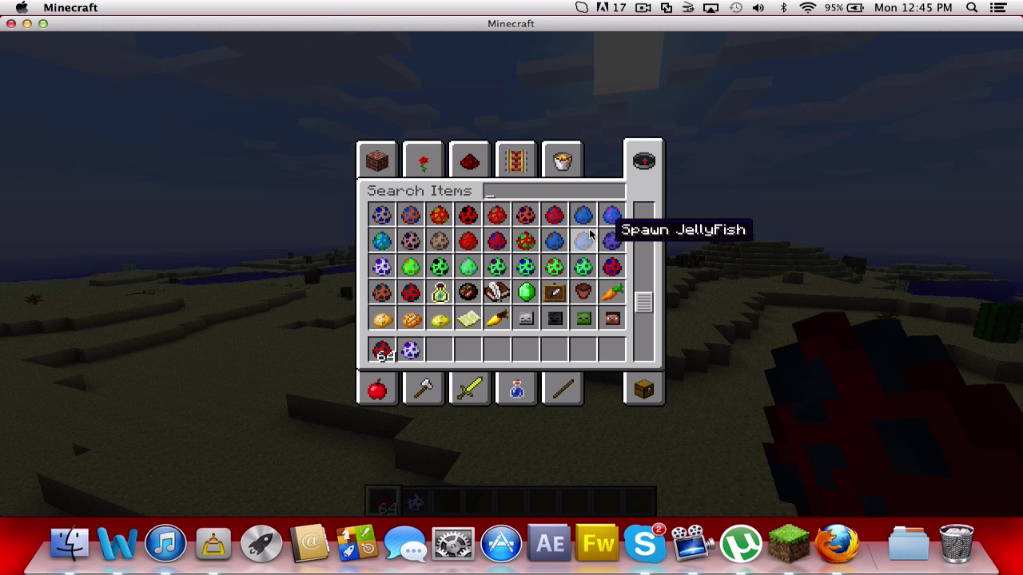
# Add Spawn Crocodile, Spawn Scorpion and one more red-and-blue spawn egg to hotbar slots three to five
pyautogui.click(527, 240)
pyautogui.click(438, 350)
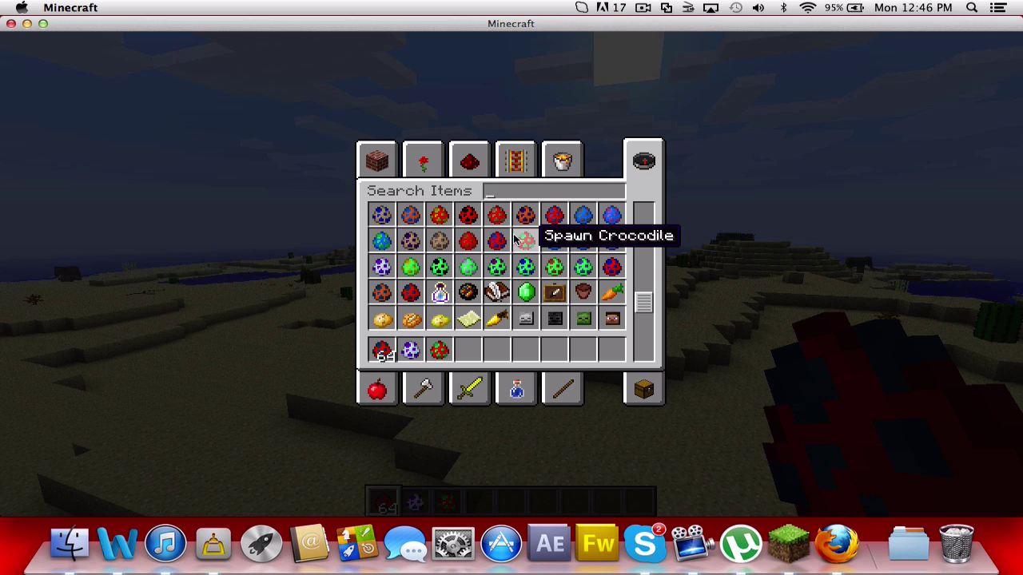
pyautogui.click(492, 238)
pyautogui.click(469, 350)
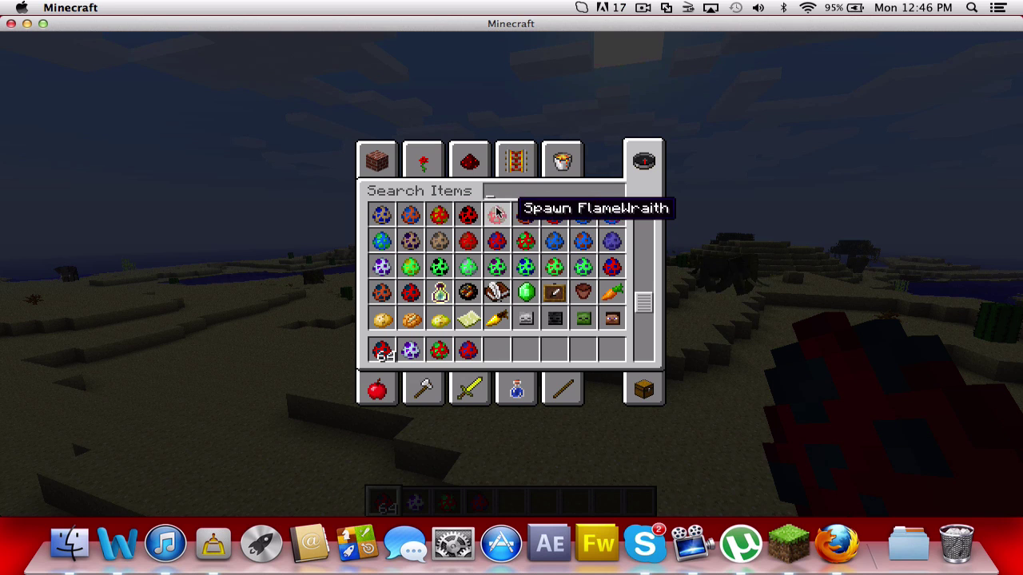
pyautogui.click(557, 214)
pyautogui.click(496, 350)
pyautogui.scroll(2, 619, 224)
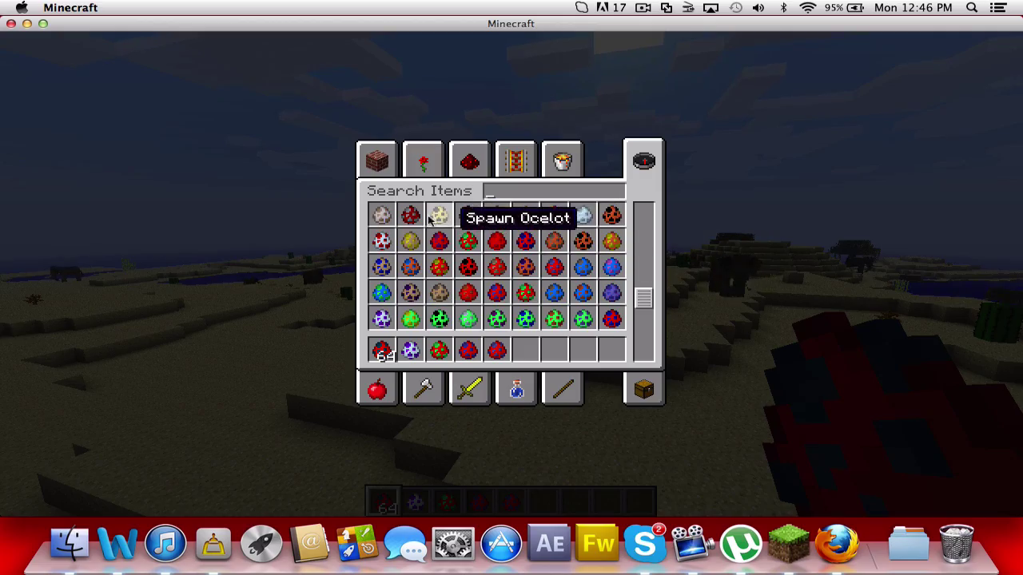
pyautogui.press('e')
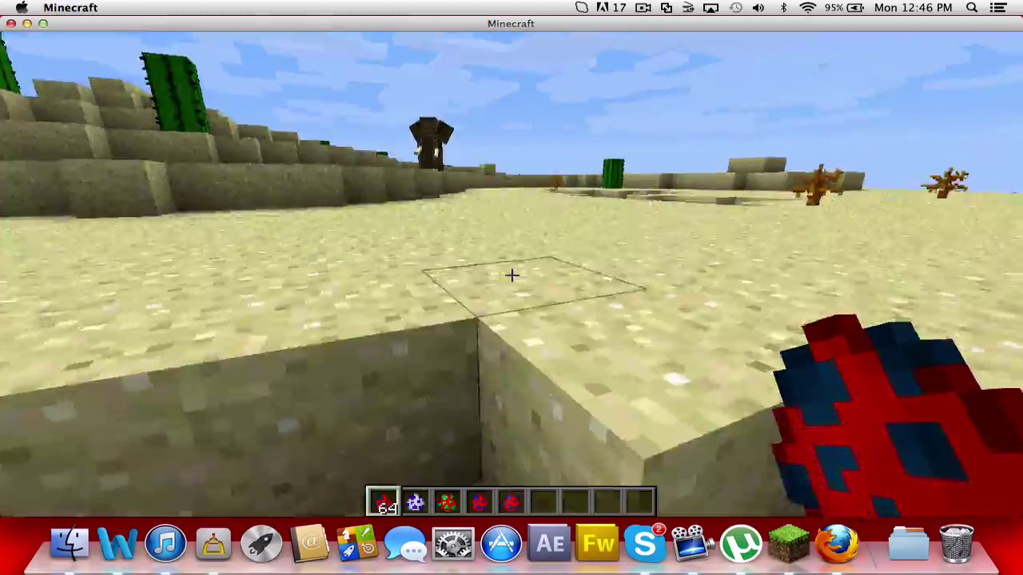
# Spawn several Komodo dragons on the desert sand and try hitting one of the small ones
pyautogui.rightClick(511, 275)
pyautogui.rightClick(511, 274)
pyautogui.rightClick(511, 275)
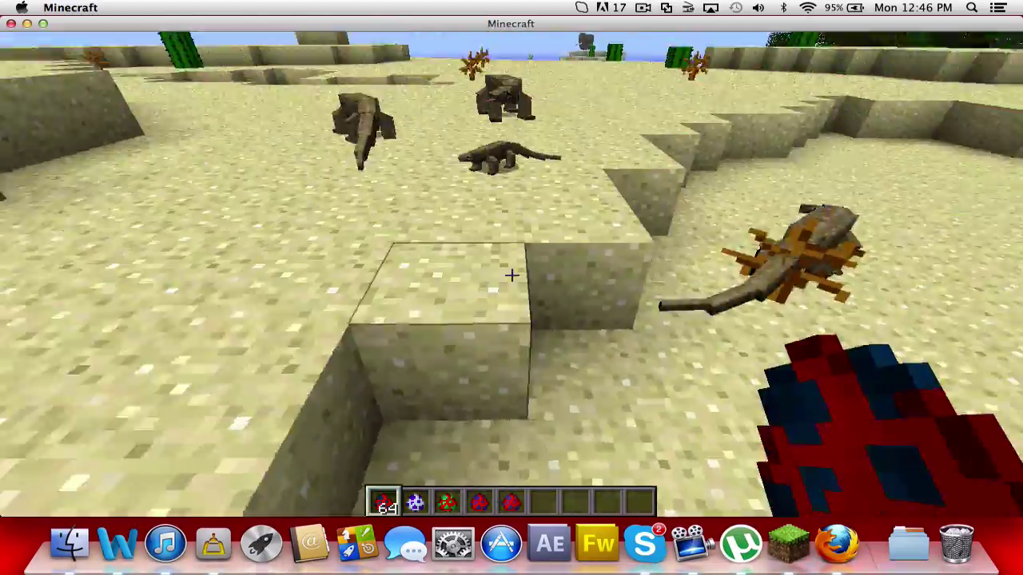
pyautogui.click(512, 275)
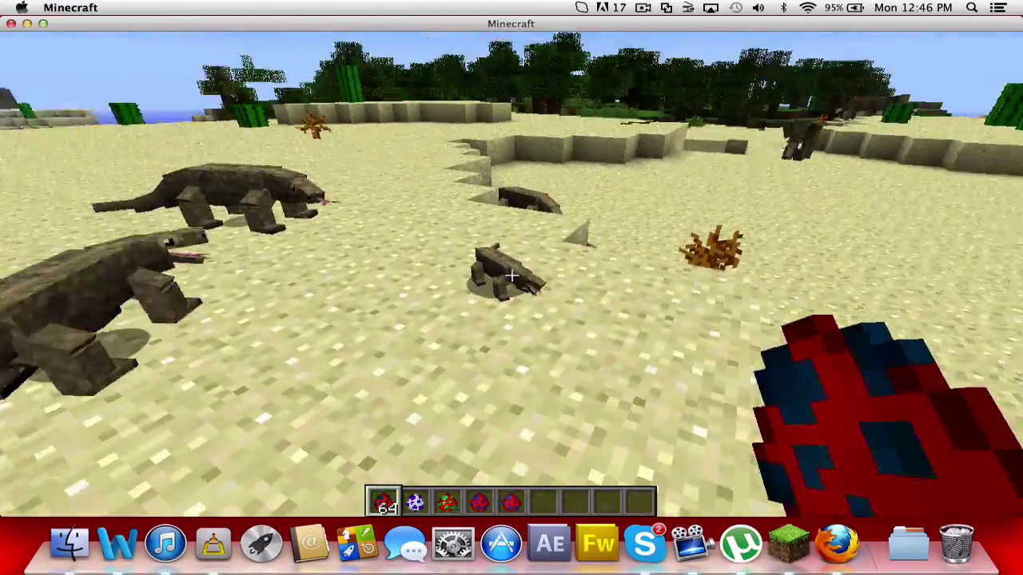
# Switch to the Spawn Scorpion egg and spawn several scorpions at different spots in the desert
pyautogui.press('7')
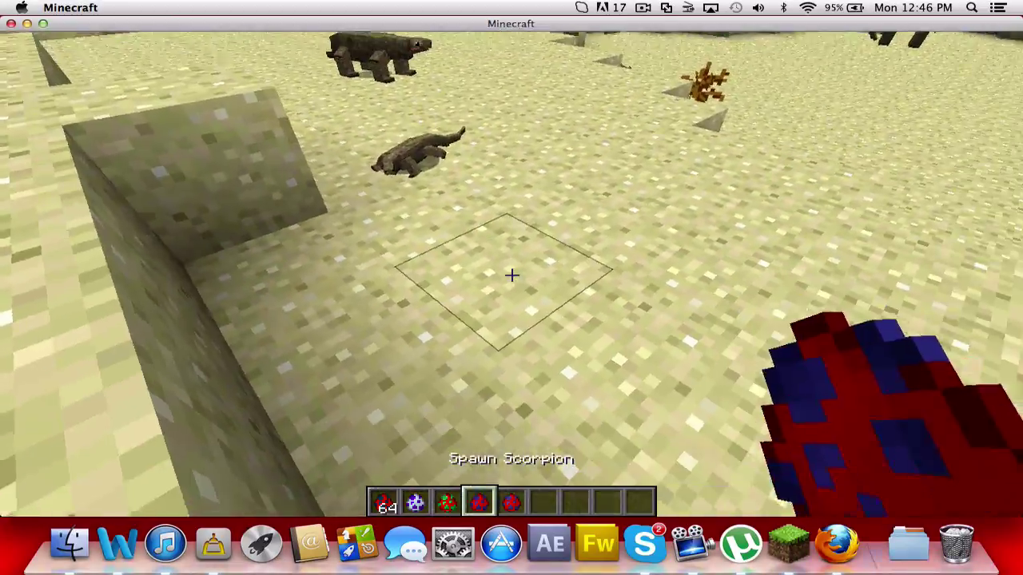
pyautogui.rightClick(512, 275)
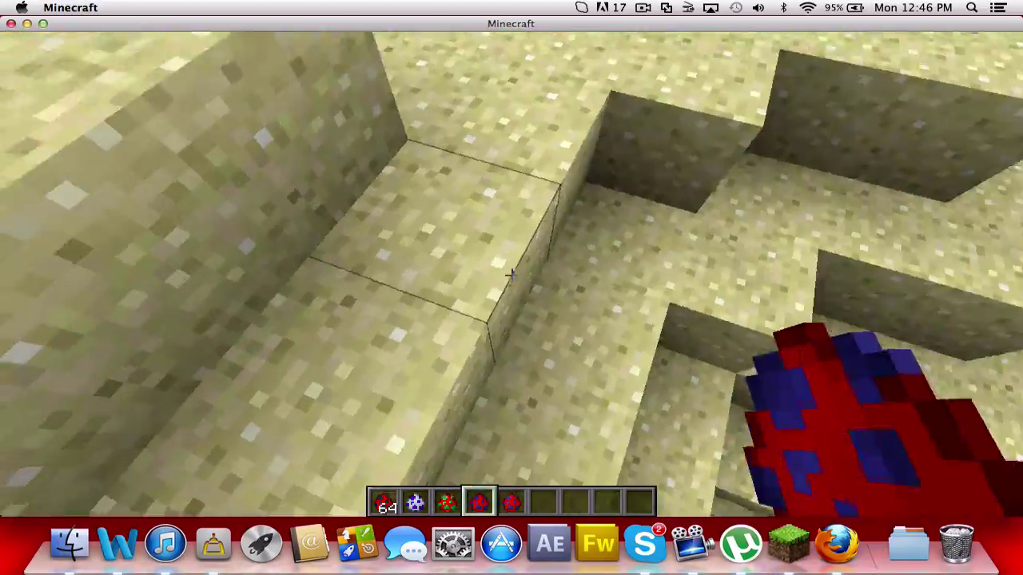
pyautogui.rightClick(511, 275)
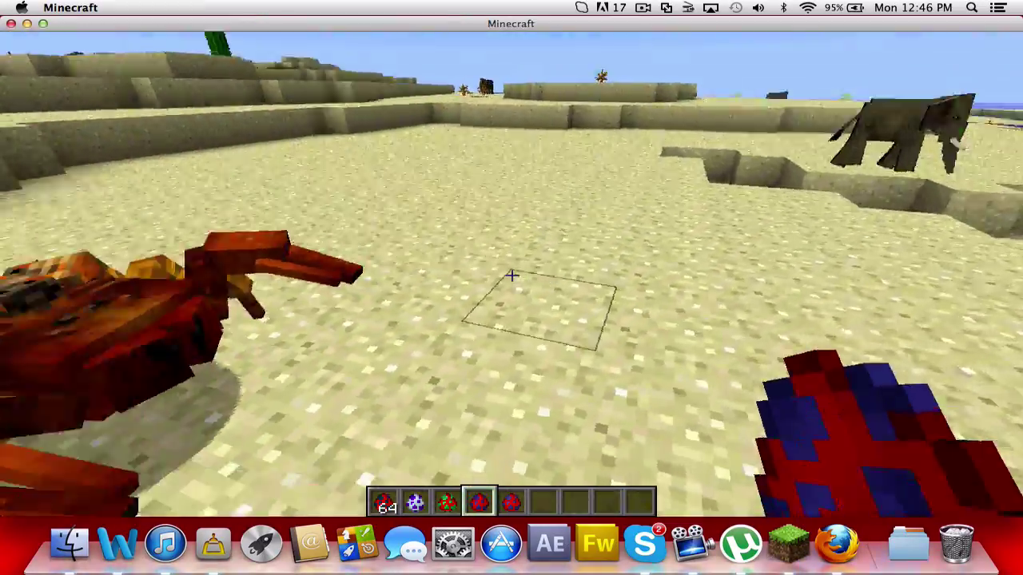
pyautogui.rightClick(512, 275)
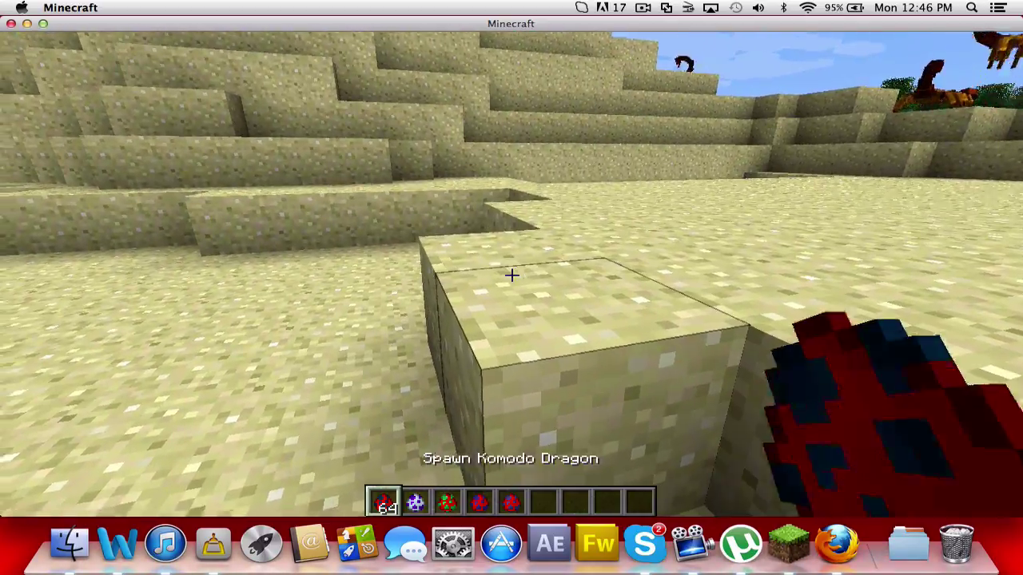
# Spawn another Komodo dragon and several ostriches on the sand
pyautogui.rightClick(511, 275)
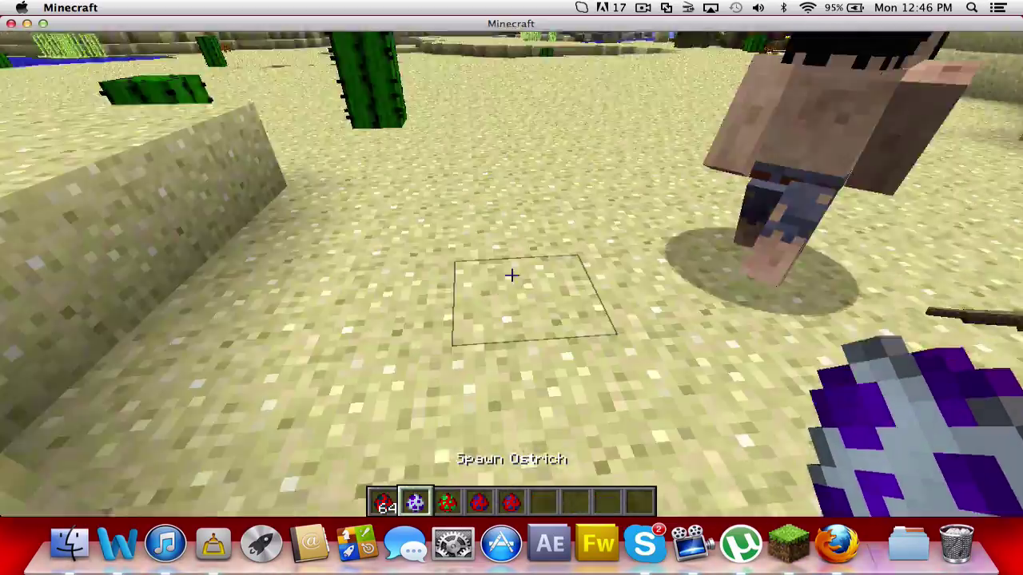
pyautogui.rightClick(511, 275)
pyautogui.rightClick(511, 275)
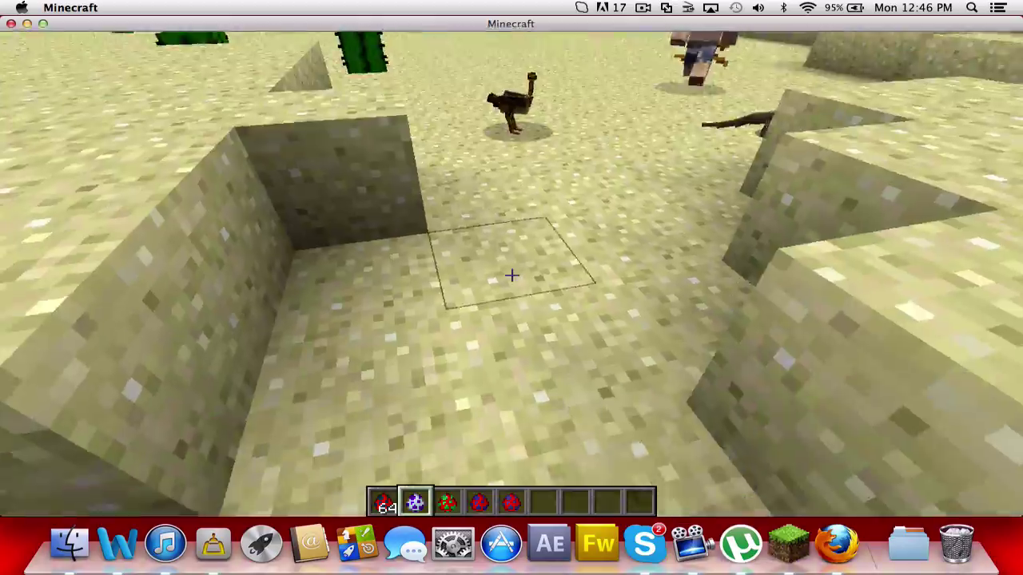
pyautogui.rightClick(512, 274)
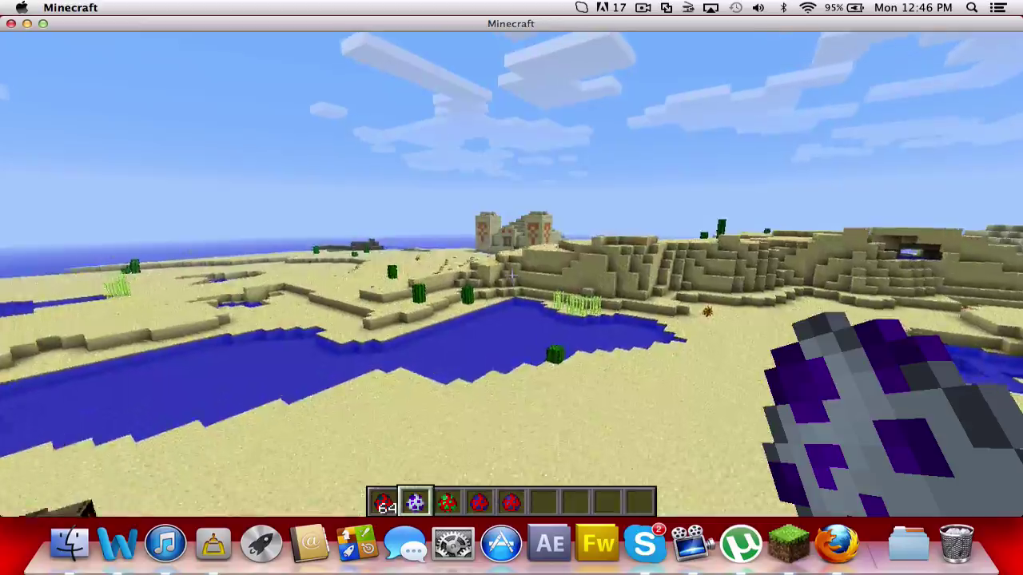
# Fly across the desert into the sandstone temple and break the blue block at the centre of its floor
pyautogui.press('w')
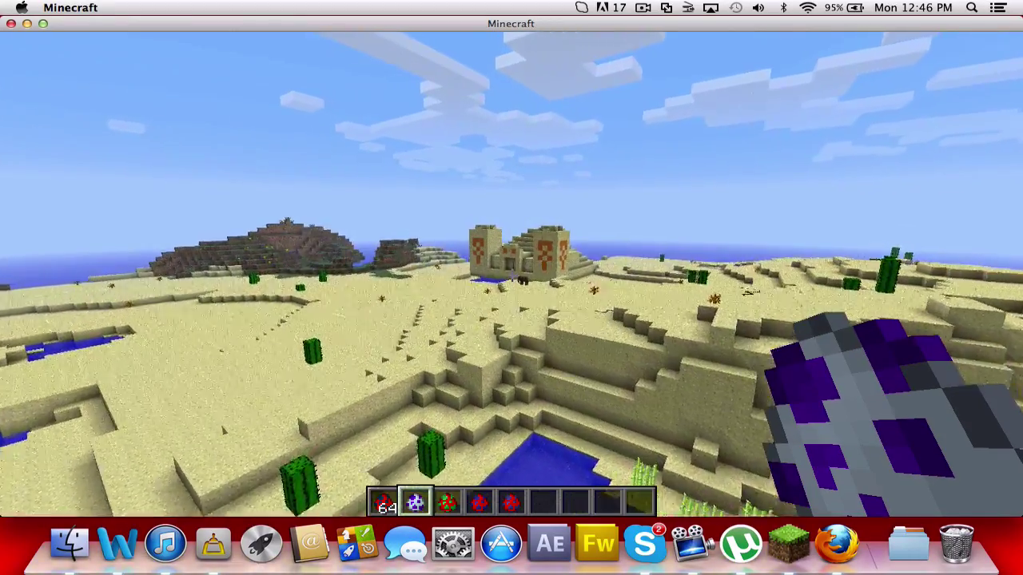
pyautogui.press('w')
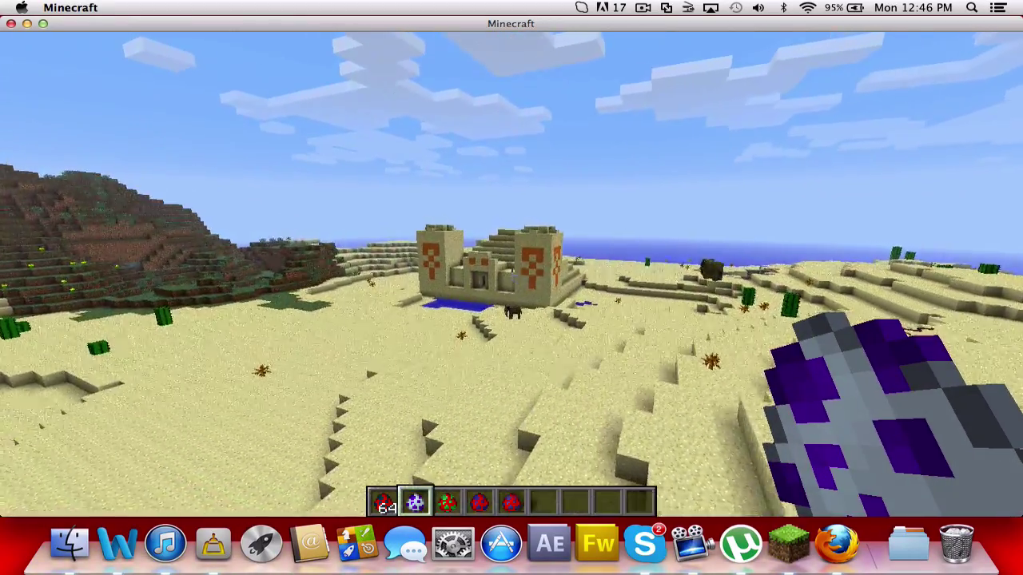
pyautogui.press('w')
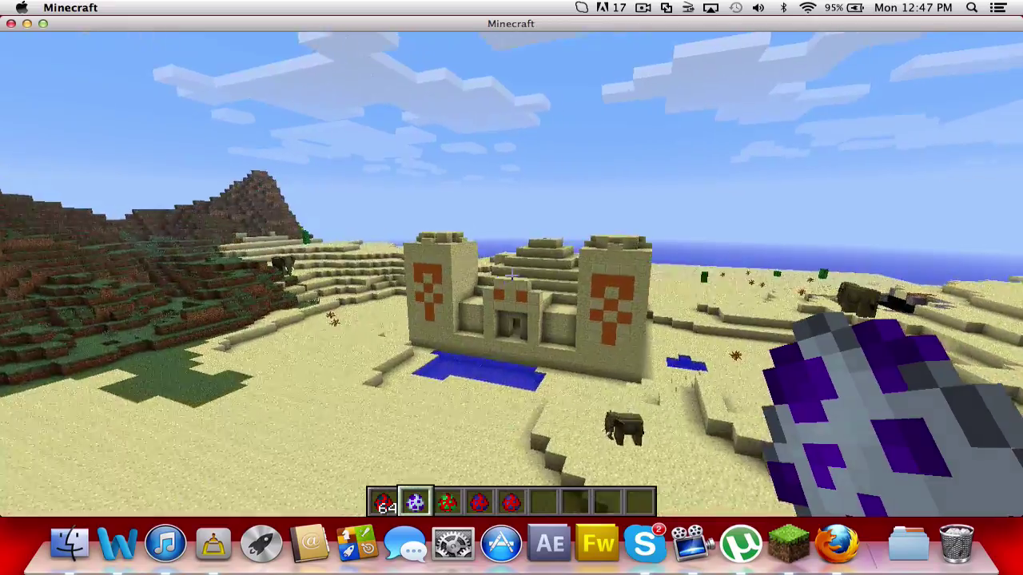
pyautogui.press('w')
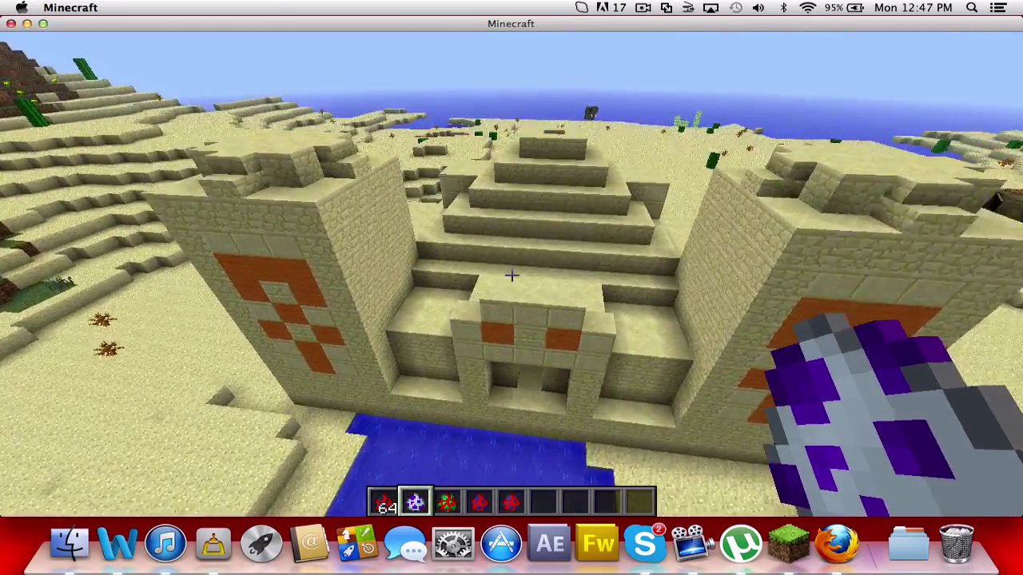
pyautogui.press('w')
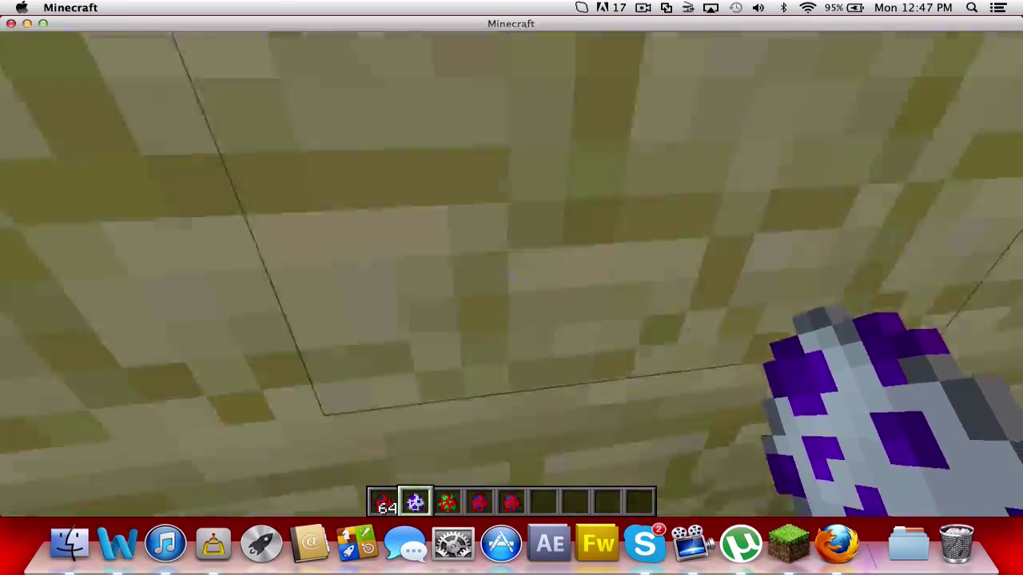
pyautogui.press('w')
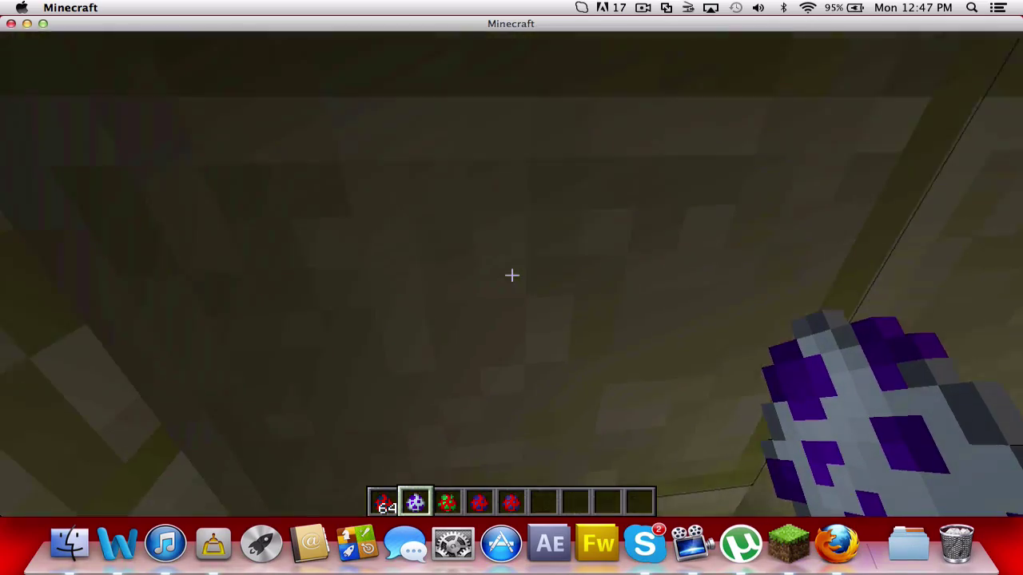
pyautogui.press('w')
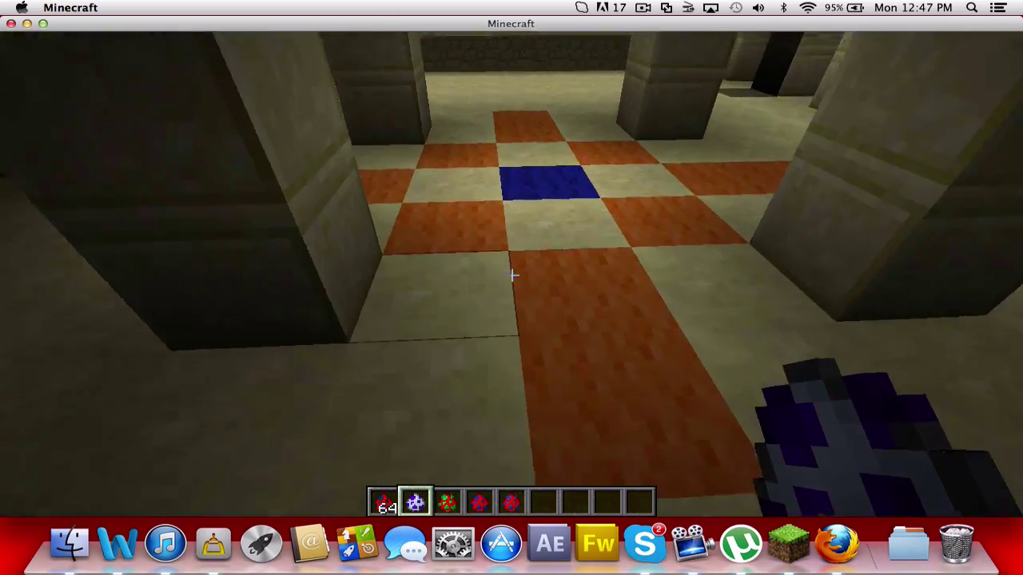
pyautogui.press('w')
pyautogui.click(513, 275)
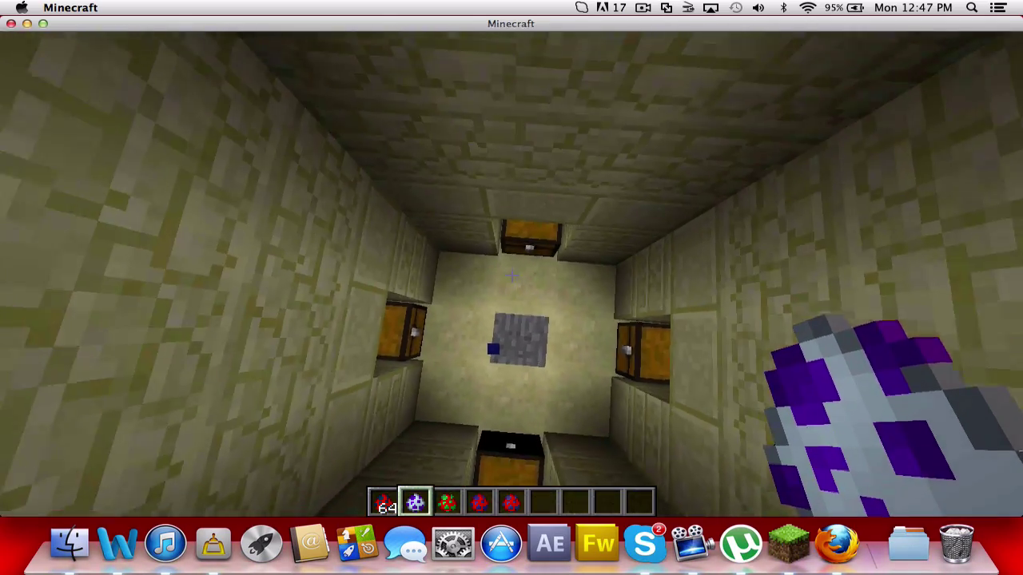
# Spawn an ostrich in the treasure chamber below the temple floor and hit it
pyautogui.rightClick(511, 275)
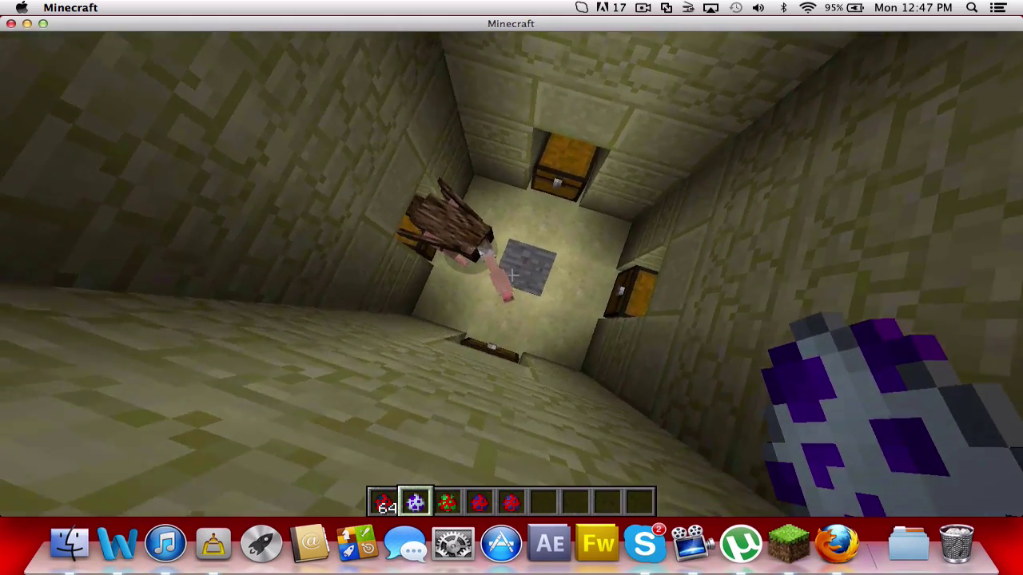
pyautogui.rightClick(511, 275)
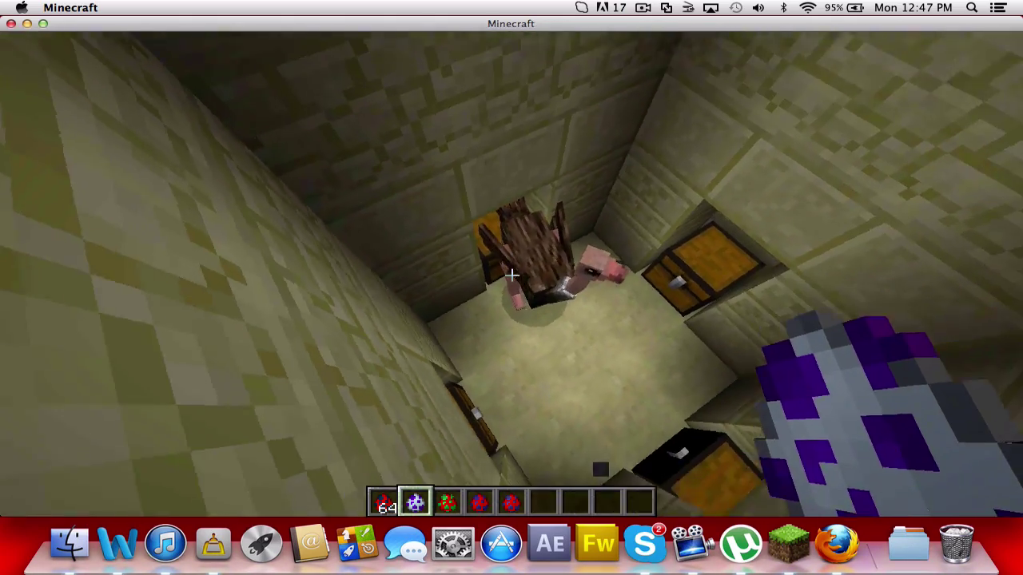
pyautogui.click(511, 275)
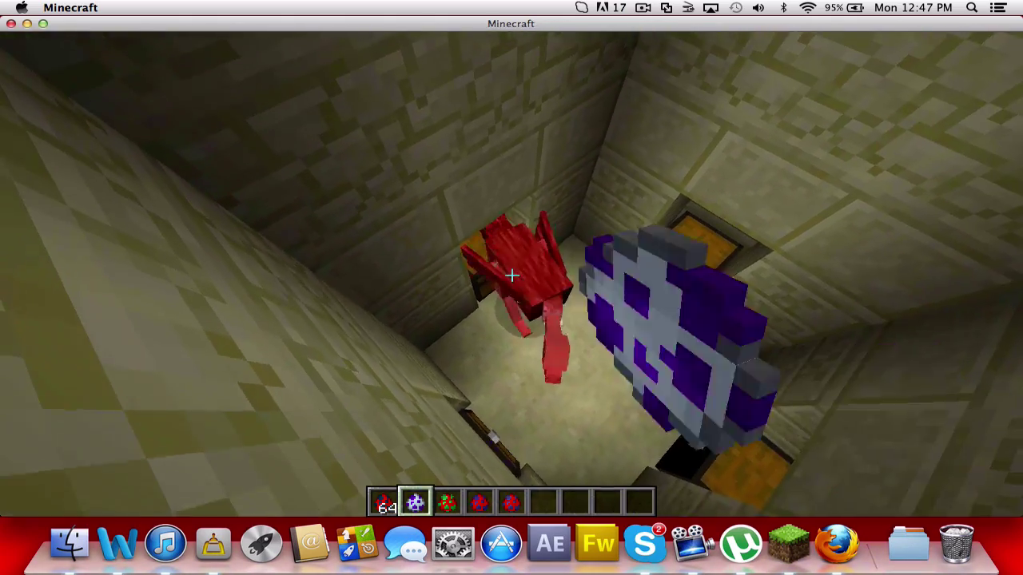
# Check the contents of the four chests around the treasure chamber
pyautogui.rightClick(512, 275)
pyautogui.press('e')
pyautogui.rightClick(511, 276)
pyautogui.press('e')
pyautogui.rightClick(511, 276)
pyautogui.press('e')
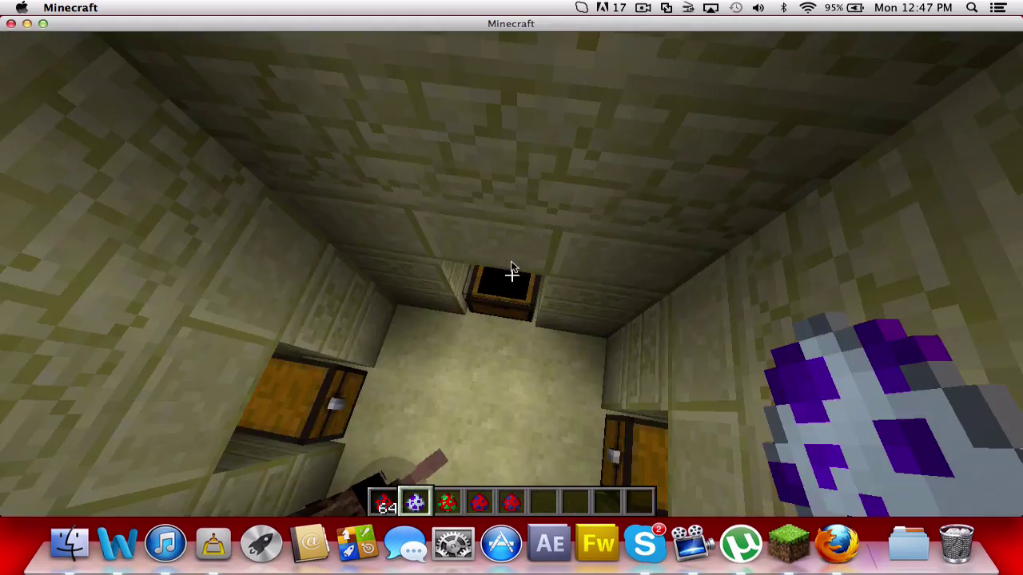
pyautogui.rightClick(511, 276)
pyautogui.press('e')
# Search the creative inventory for "pre" and add the stone Pressure Plate to the hotbar
pyautogui.press('space')
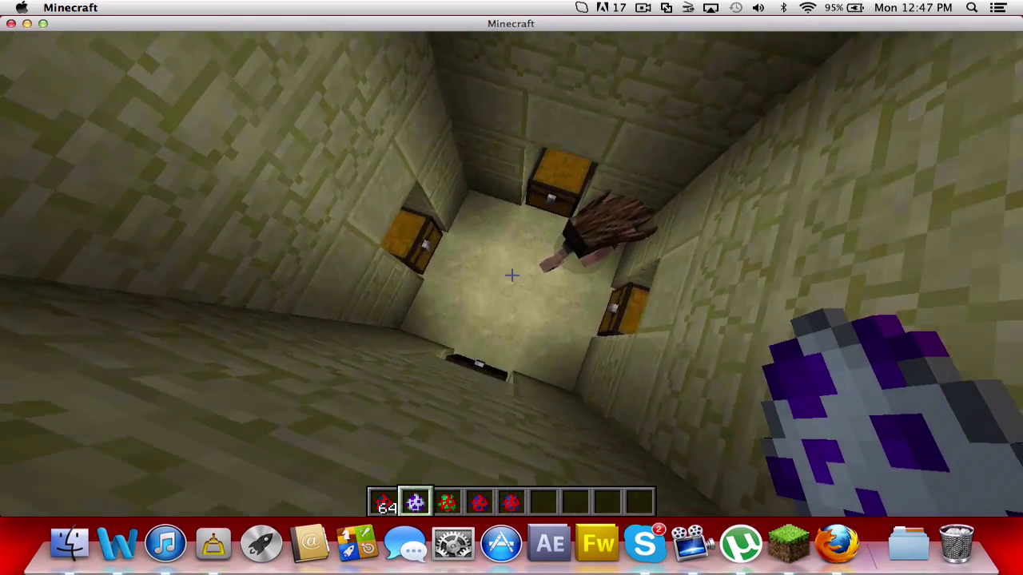
pyautogui.write('e')
pyautogui.write('pa')
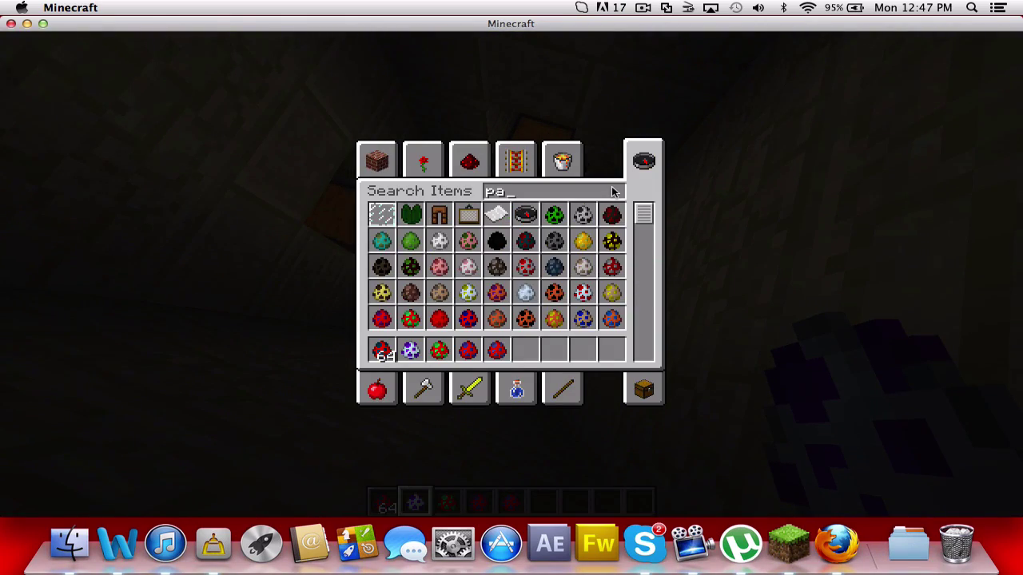
pyautogui.press('BackSpace')
pyautogui.press('BackSpace')
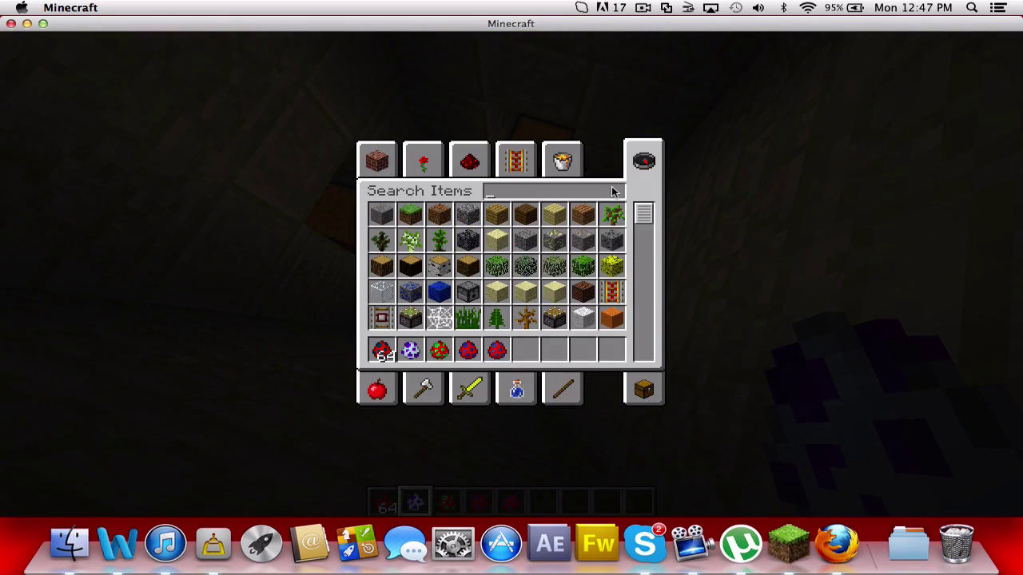
pyautogui.write('pre')
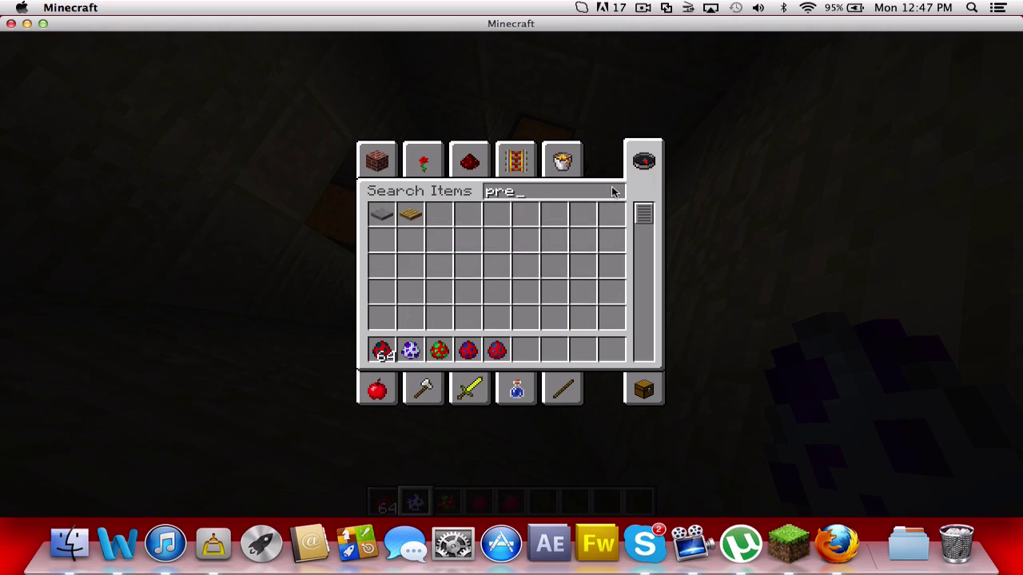
pyautogui.click(381, 210)
pyautogui.press('e')
# Place the pressure plate at the centre of the treasure chamber floor and fly up out of the shaft
pyautogui.scroll(-2, 512, 288)
pyautogui.rightClick(511, 275)
pyautogui.press('space')
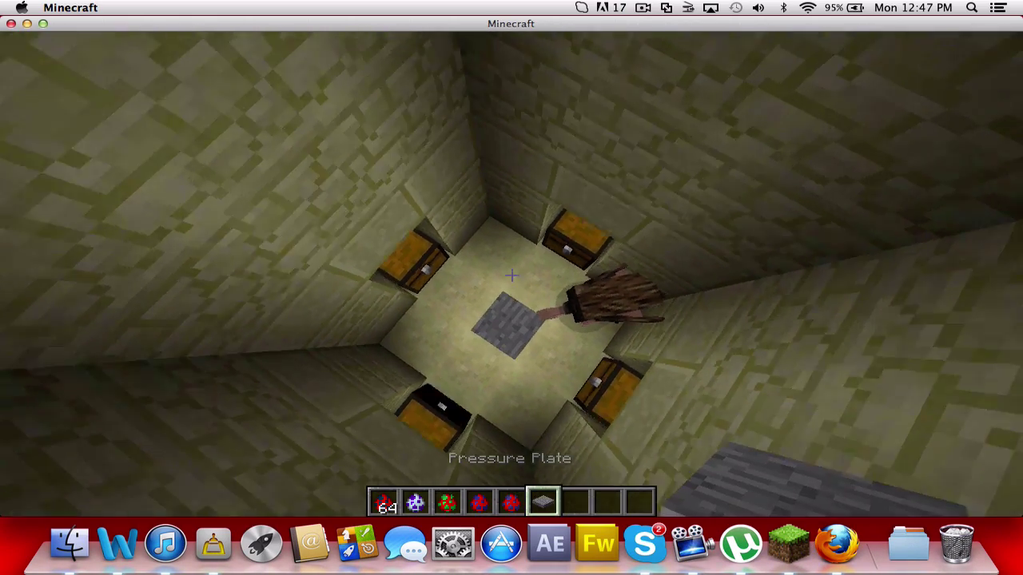
pyautogui.press('shift')
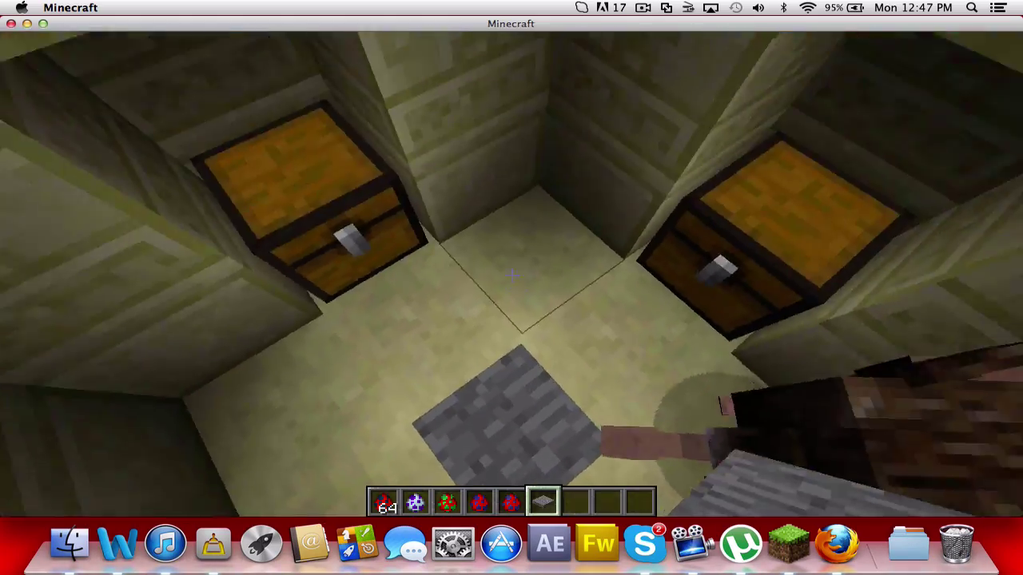
pyautogui.press('space')
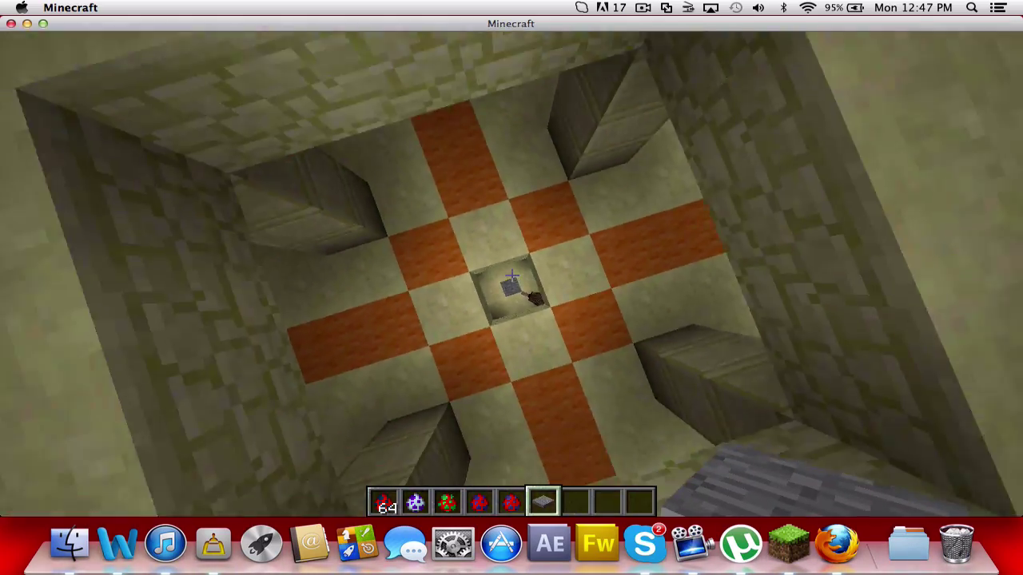